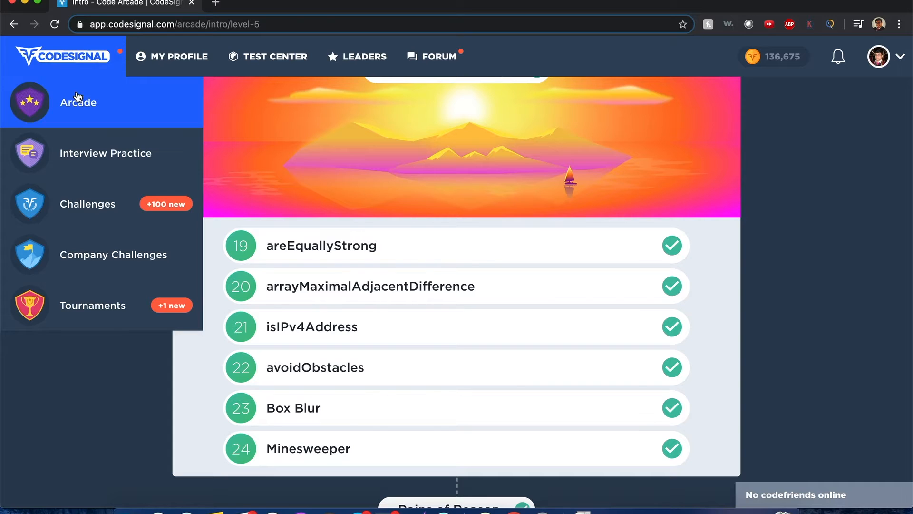
# - Open the Box Blur task from the Arcade level list to show its description and Java stub
pyautogui.click(348, 407)
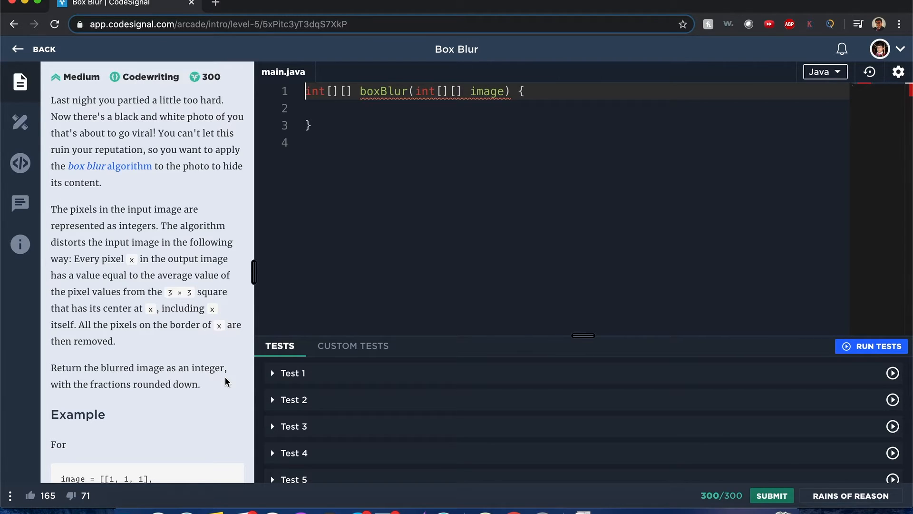
pyautogui.scroll(-5, 225, 377)
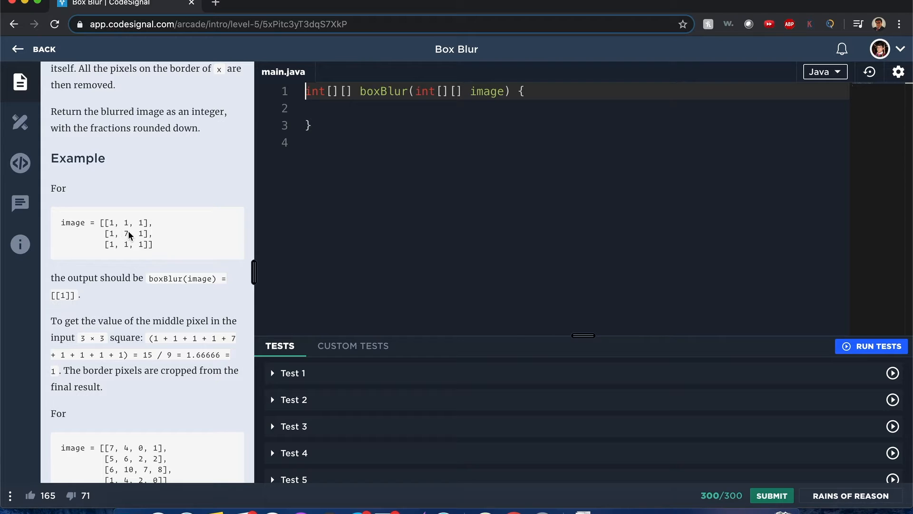
pyautogui.scroll(2, 128, 230)
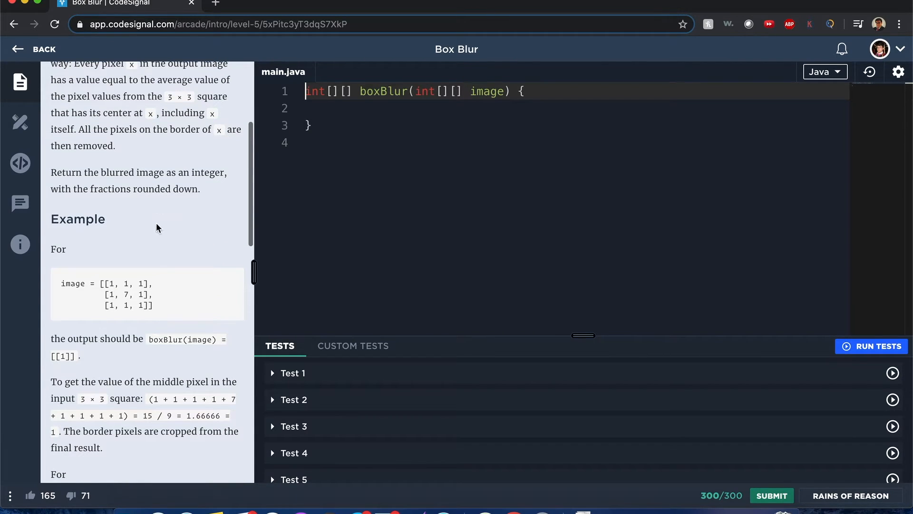
pyautogui.scroll(-2, 157, 274)
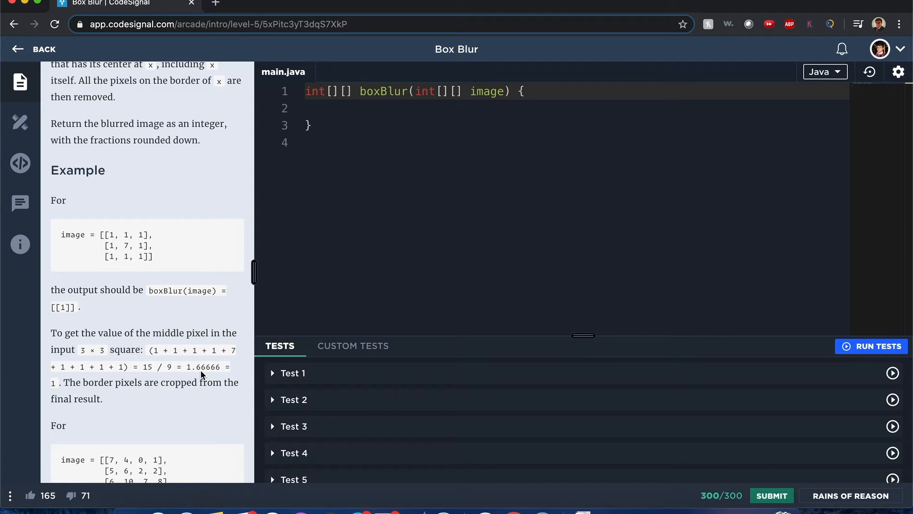
pyautogui.scroll(-1, 201, 369)
pyautogui.scroll(-1, 200, 369)
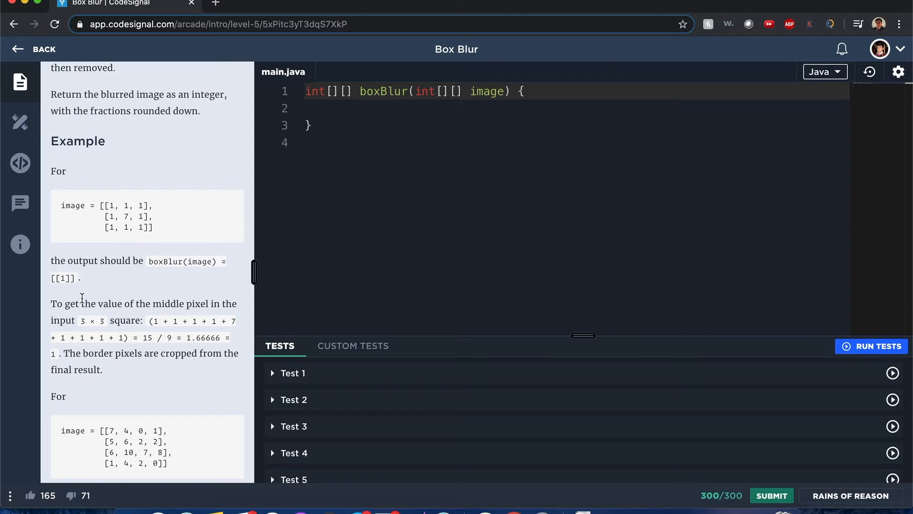
pyautogui.scroll(-3, 148, 364)
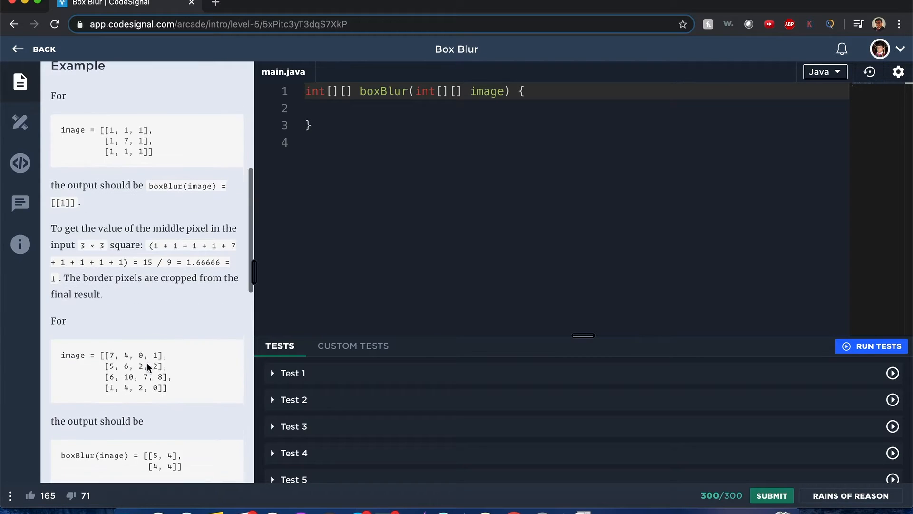
pyautogui.scroll(-3, 147, 363)
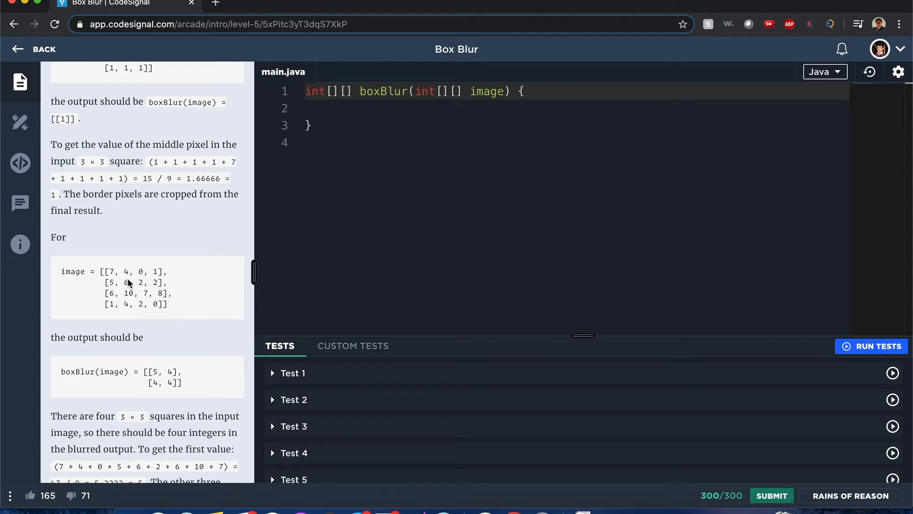
pyautogui.click(403, 107)
# - Start an indented /* */ block comment inside the boxBlur body
pyautogui.press('BackSpace')
pyautogui.press('Return')
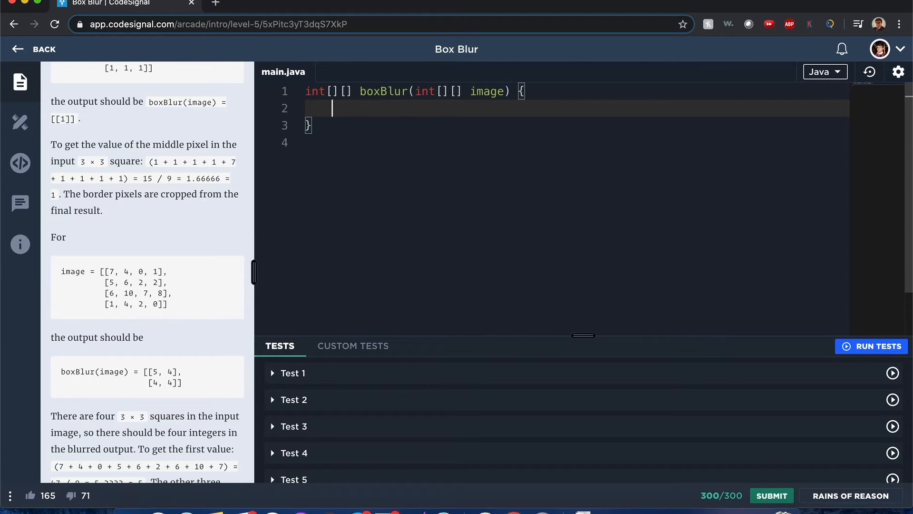
pyautogui.write('//')
pyautogui.press('BackSpace')
pyautogui.write('*')
pyautogui.press('Return')
pyautogui.press('Return')
pyautogui.write('*/')
pyautogui.press('Up')
pyautogui.press('Tab')
pyautogui.write('1.')
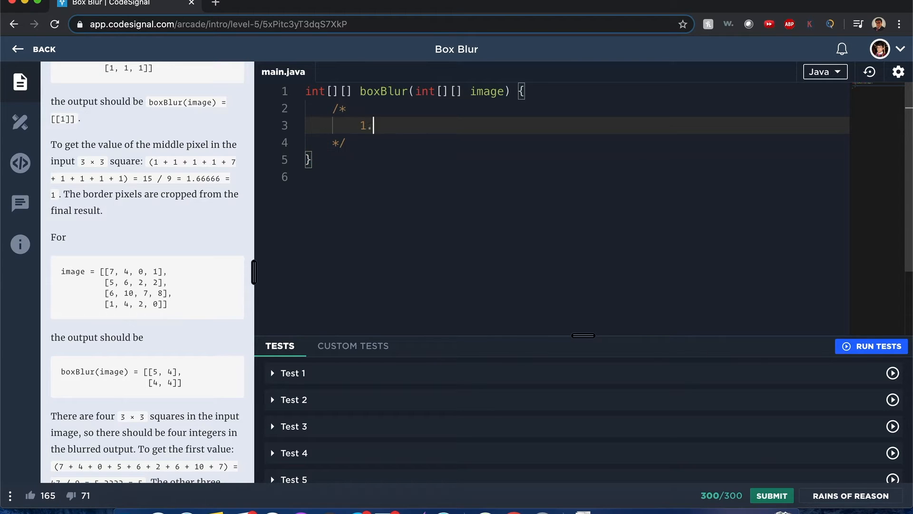
pyautogui.write(' iterate thr')
pyautogui.write('ough each square')
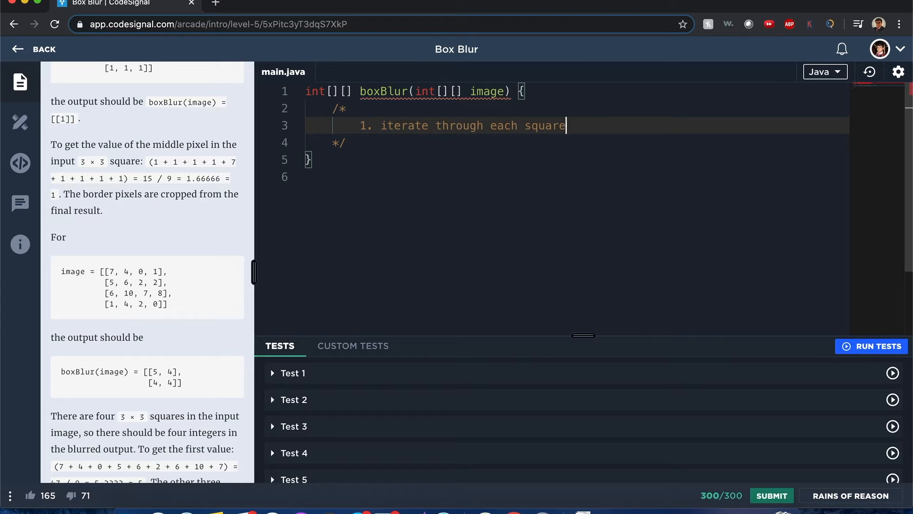
pyautogui.write(" that's not in ")
pyautogui.write('the border')
# - List the plan steps: iterate non-border squares, average each 3x3 area, return the image
pyautogui.press('Return')
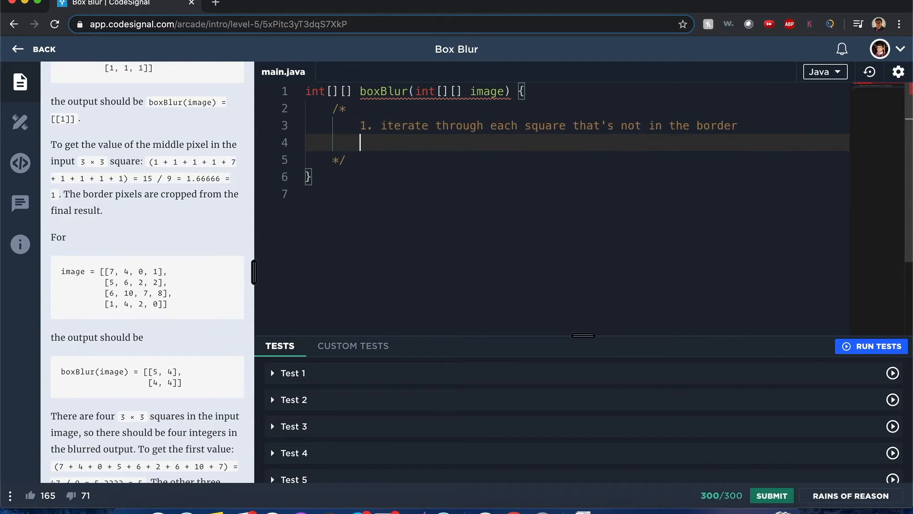
pyautogui.write('2. get aver')
pyautogui.write('age of 3x3')
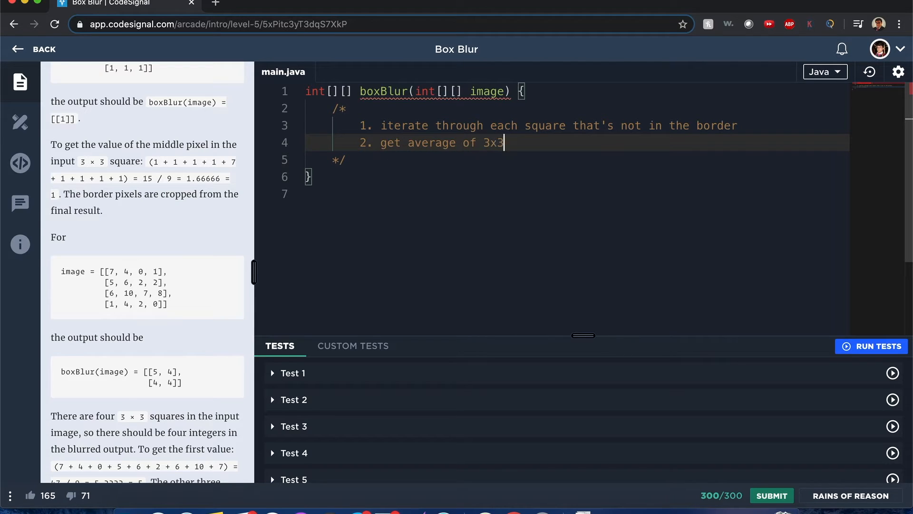
pyautogui.write(' area including')
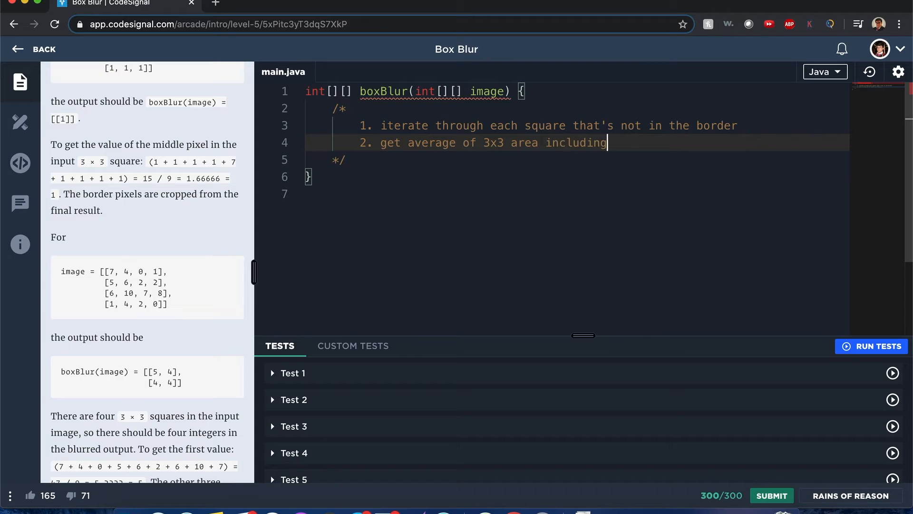
pyautogui.write(' square that you')
pyautogui.write("'re on as cente")
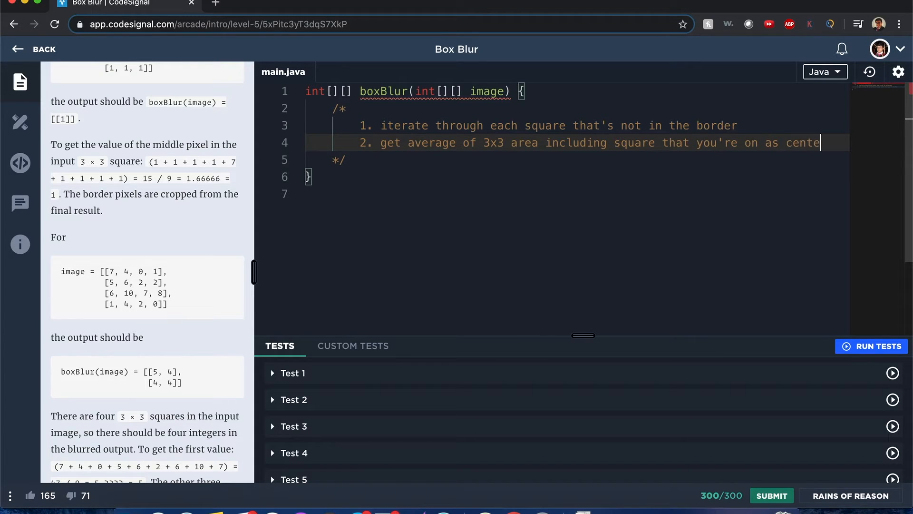
pyautogui.write('r')
pyautogui.press('Return')
pyautogui.write('2.re')
pyautogui.press('BackSpace')
pyautogui.press('BackSpace')
pyautogui.write('return ')
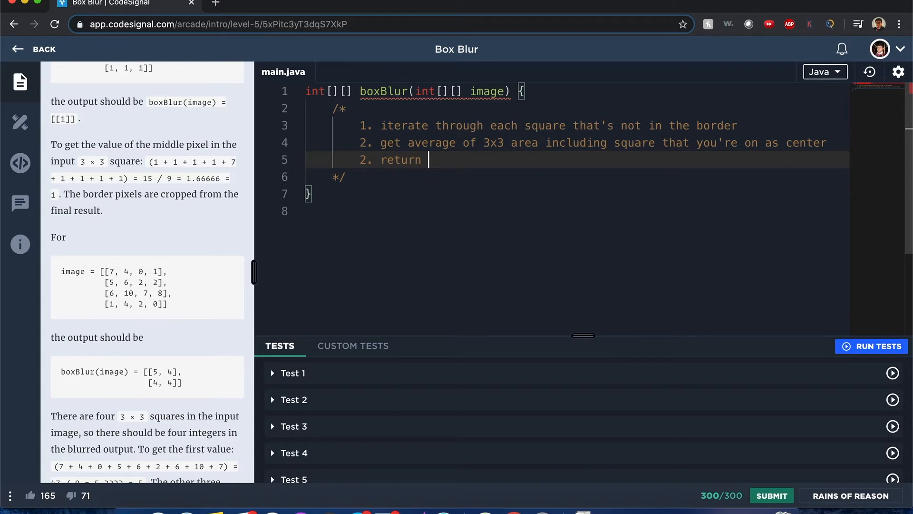
pyautogui.write('that ima')
pyautogui.write('ge')
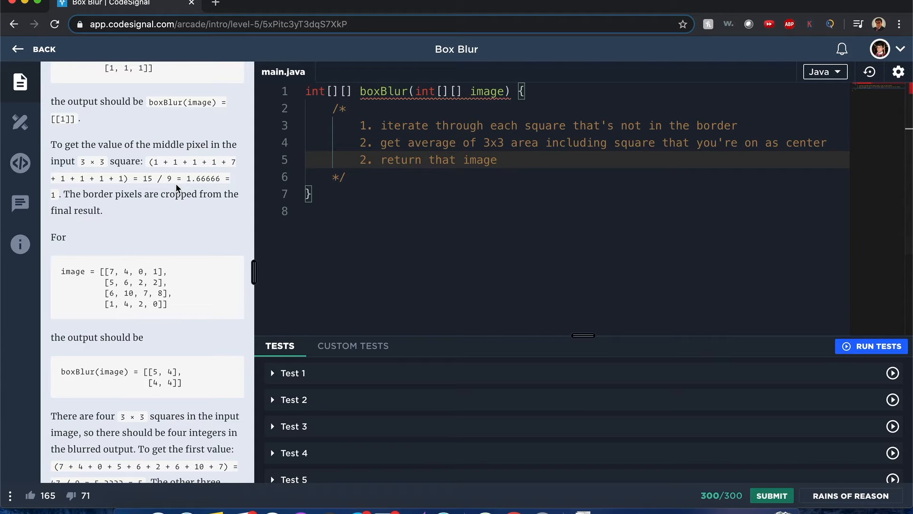
pyautogui.scroll(5, 175, 183)
pyautogui.scroll(5, 175, 183)
pyautogui.scroll(5, 175, 183)
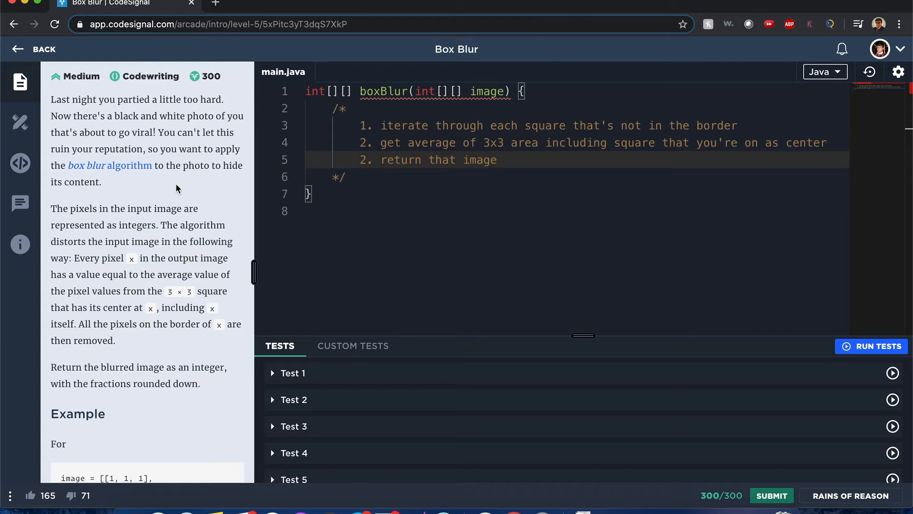
pyautogui.click(443, 174)
# - Declare rows = image.length and cols = image[0].length, then begin an int[][] declaration
pyautogui.press('Return')
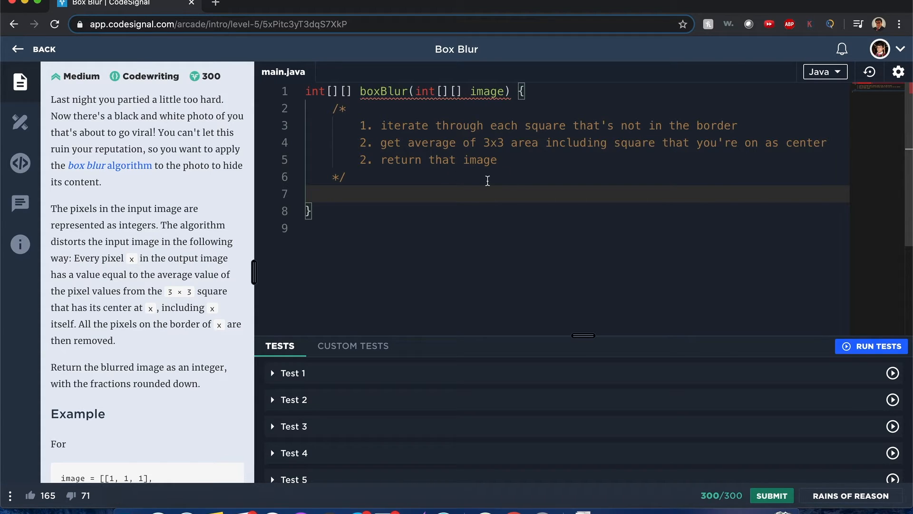
pyautogui.write('int rows=')
pyautogui.press('BackSpace')
pyautogui.write('= image.length')
pyautogui.write(';')
pyautogui.press('Return')
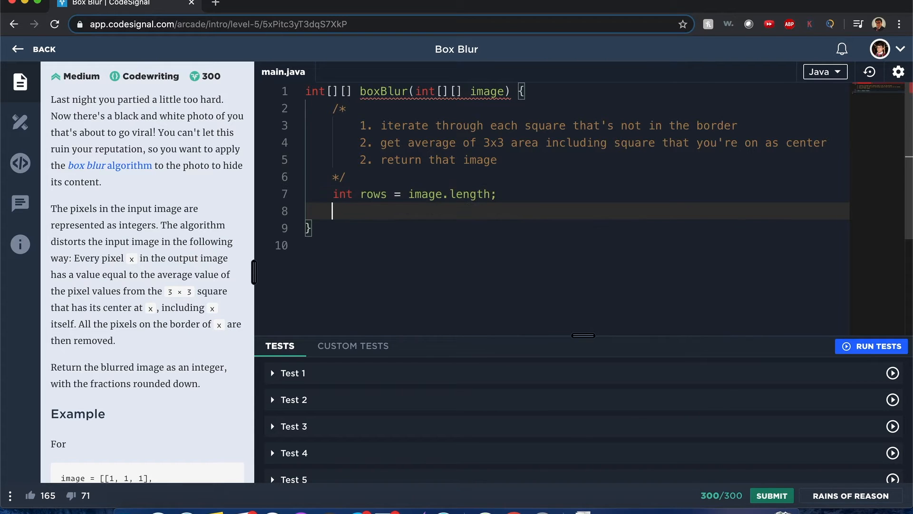
pyautogui.write('int col')
pyautogui.write('s = image.')
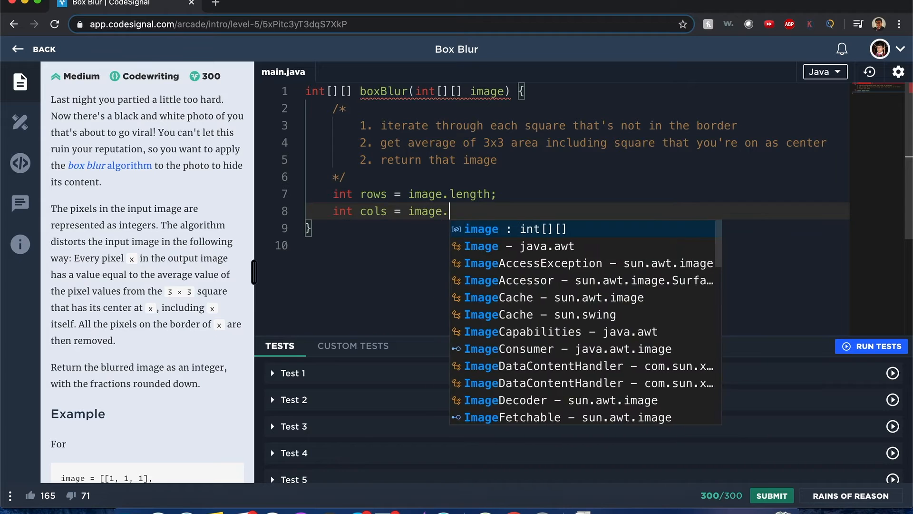
pyautogui.write('le')
pyautogui.press('BackSpace')
pyautogui.press('BackSpace')
pyautogui.press('BackSpace')
pyautogui.write('[0')
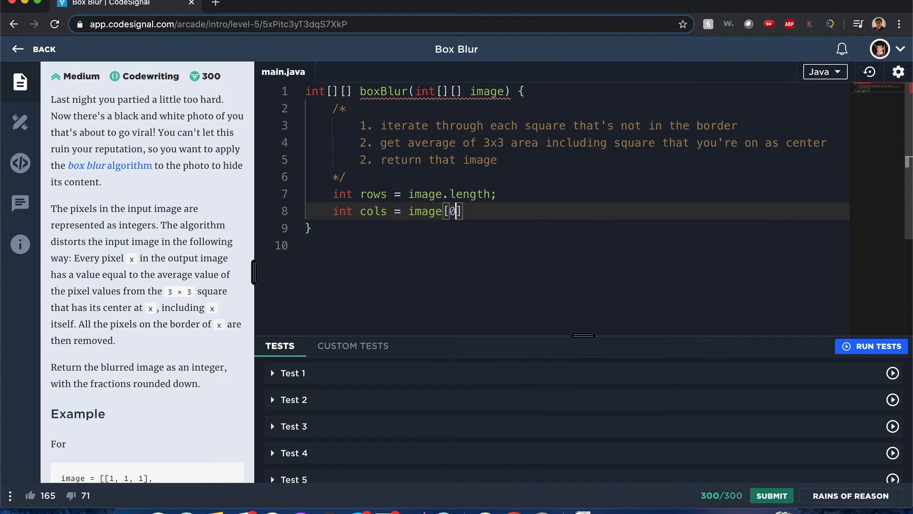
pyautogui.write('].length')
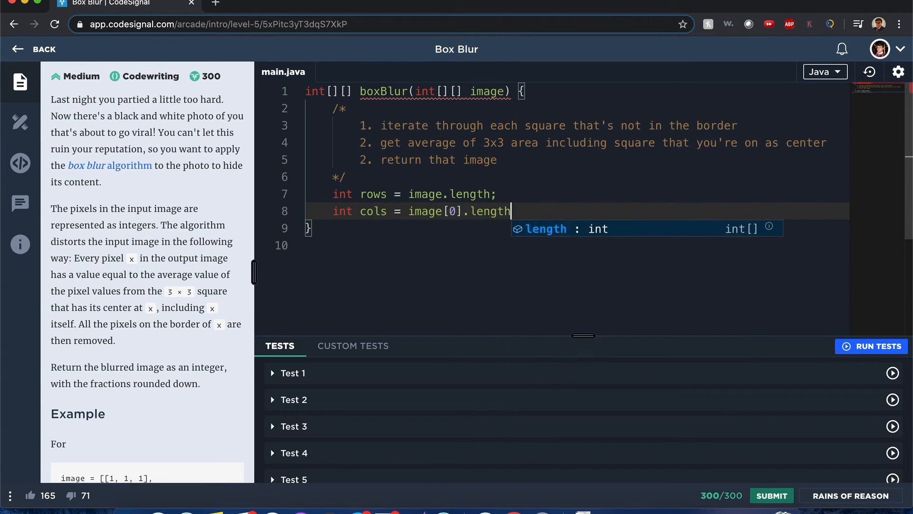
pyautogui.write(';')
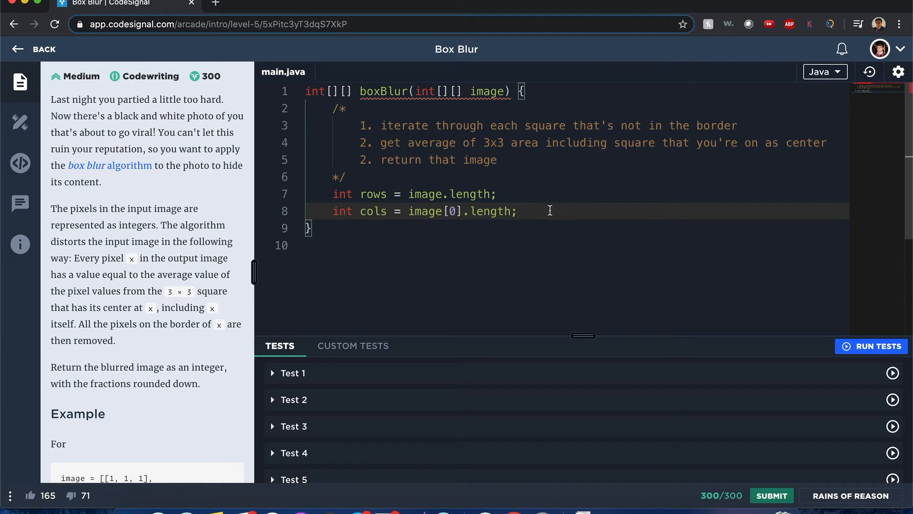
pyautogui.press('Return')
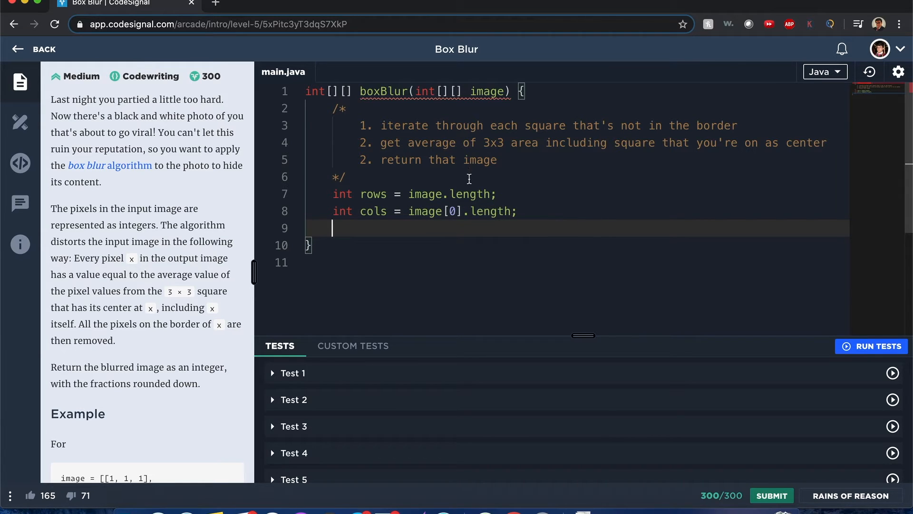
pyautogui.write('int[')
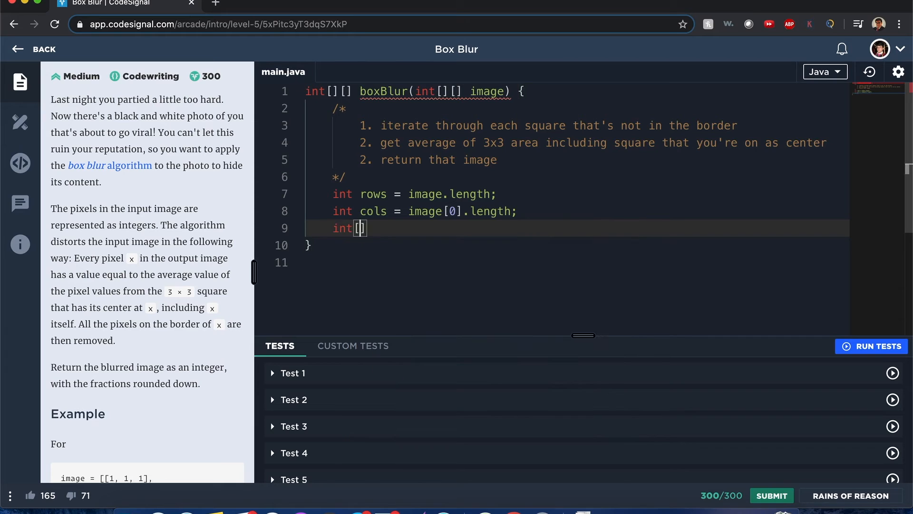
pyautogui.write('][]')
pyautogui.moveTo(499, 160); pyautogui.dragTo(360, 127)
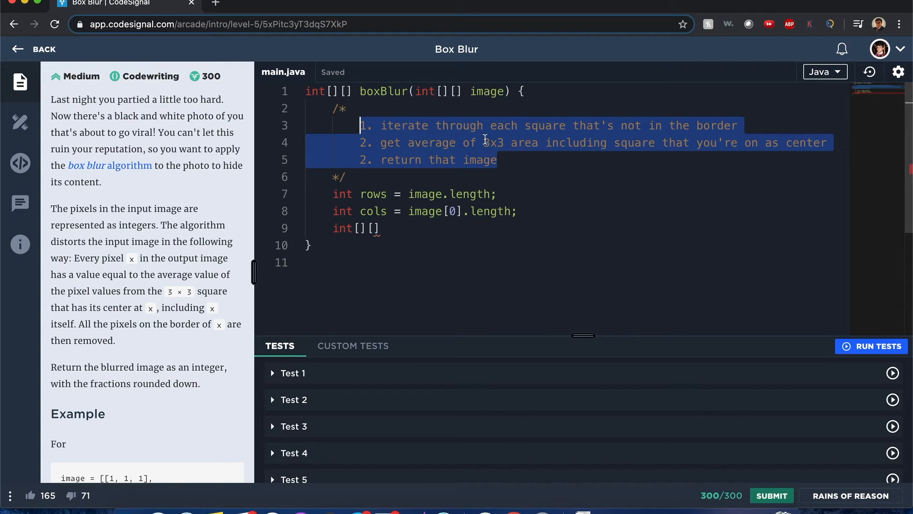
pyautogui.click(516, 142)
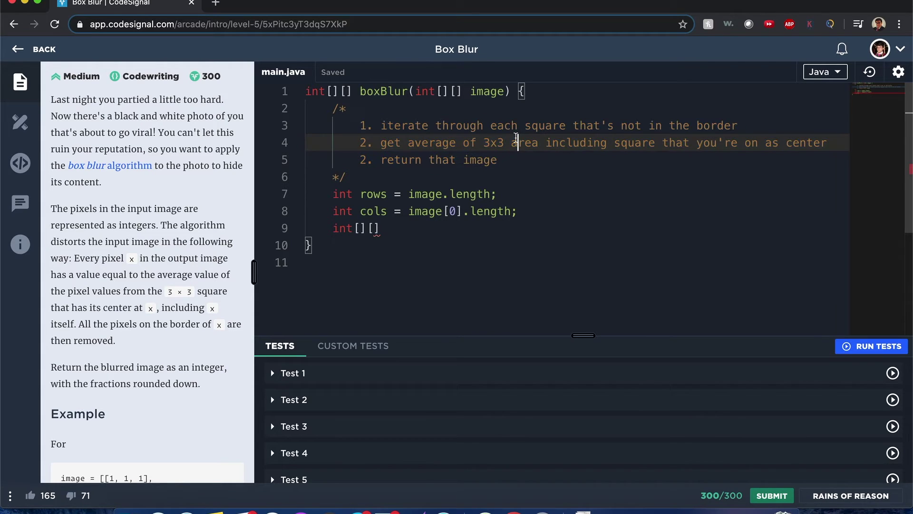
pyautogui.click(487, 141)
pyautogui.moveTo(488, 142); pyautogui.dragTo(511, 144)
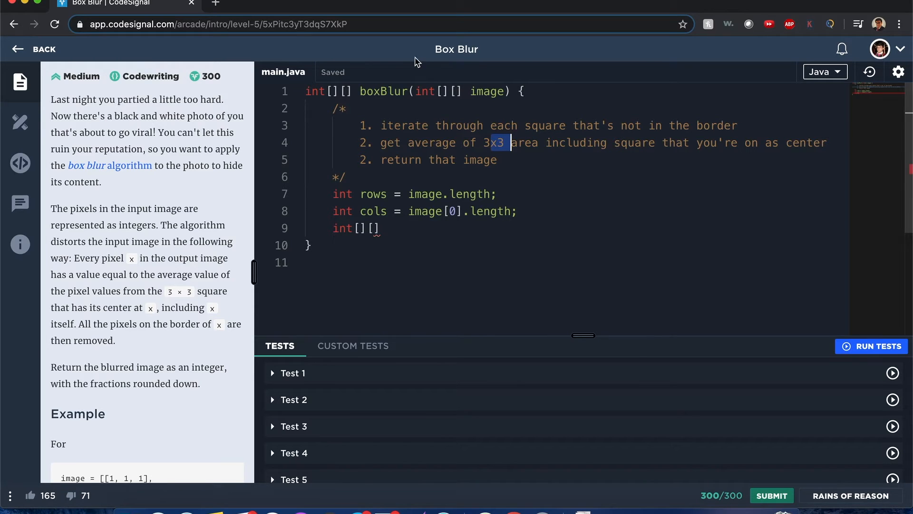
pyautogui.click(330, 90)
pyautogui.moveTo(327, 91); pyautogui.dragTo(353, 91)
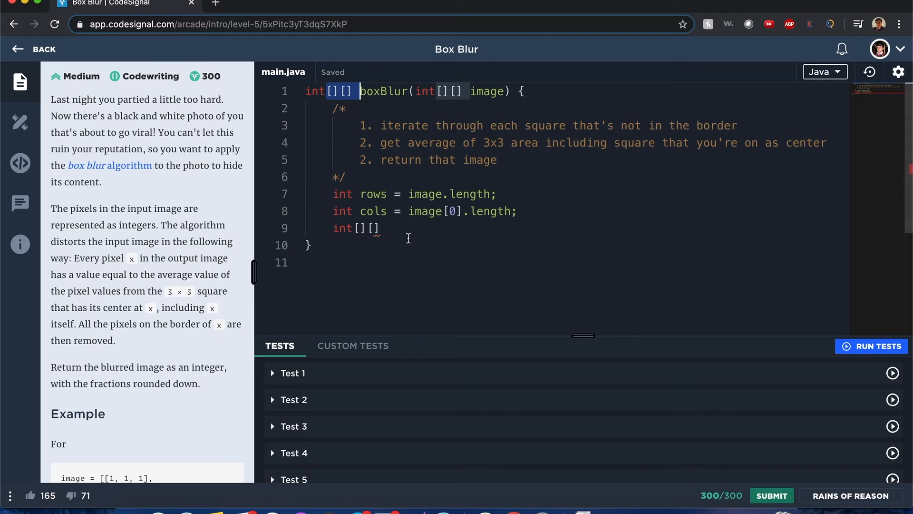
pyautogui.click(441, 239)
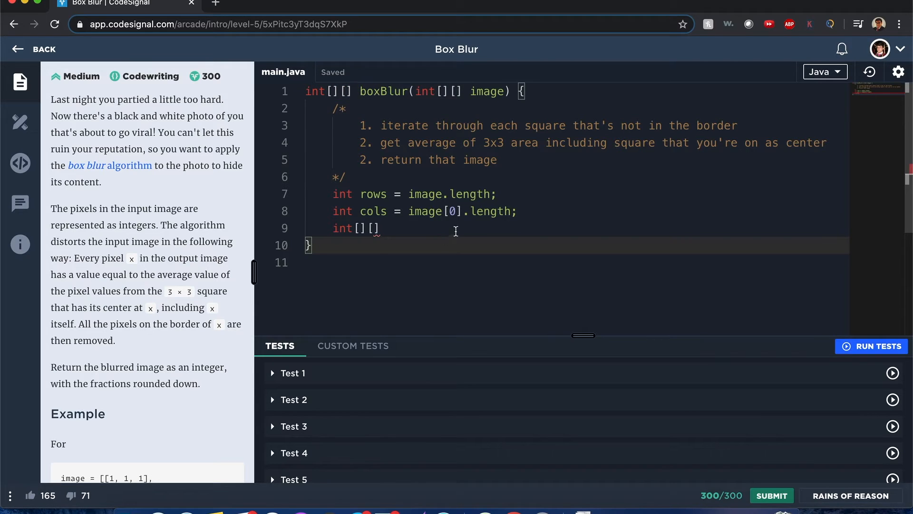
# - Complete line 9 as int[][] blur = new int[rows-2][cols-2]
pyautogui.click(455, 230)
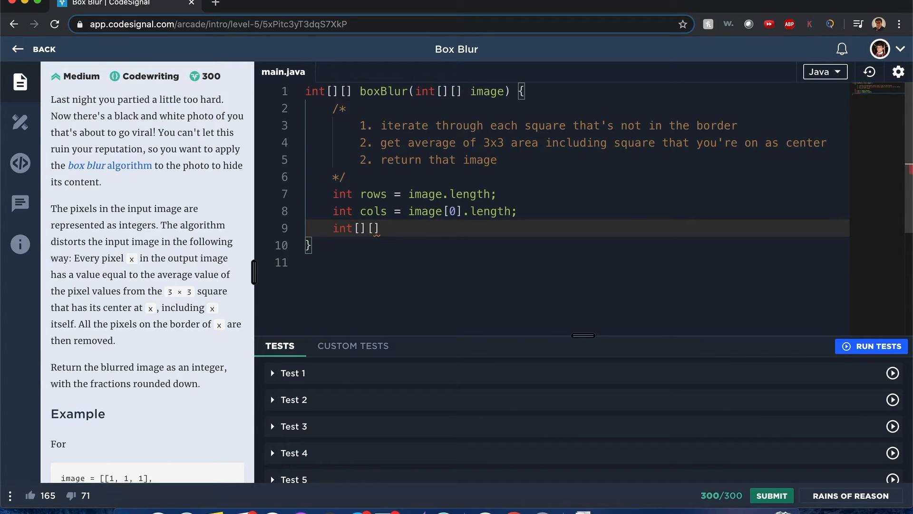
pyautogui.write(' blur = ')
pyautogui.write('new int[]')
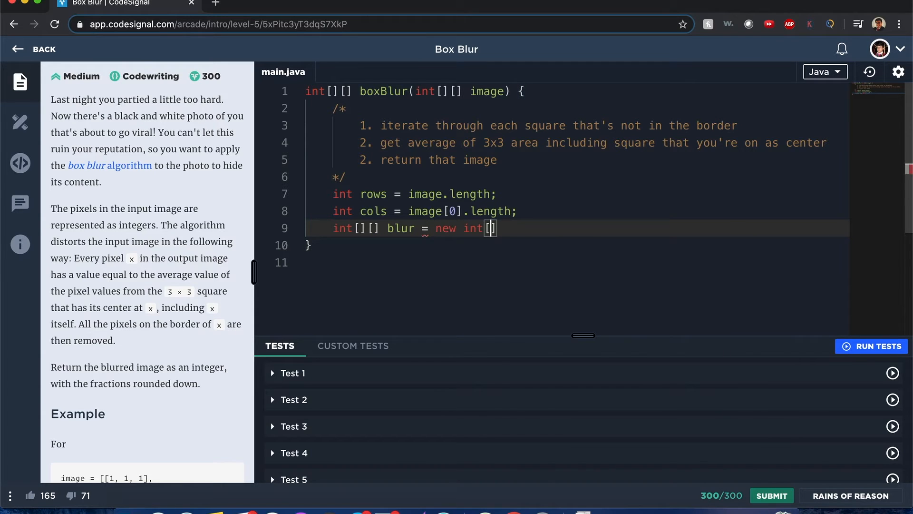
pyautogui.write('rows-')
pyautogui.write('2[]')
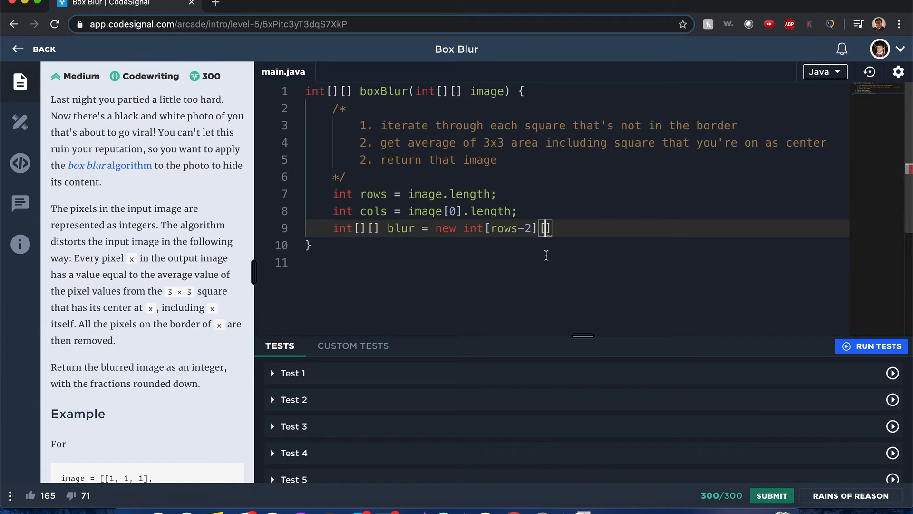
pyautogui.write('cols-2')
# - End the blur declaration and add for(int r=1; r<rows-1; r++){ with an empty body
pyautogui.press('End')
pyautogui.write(';')
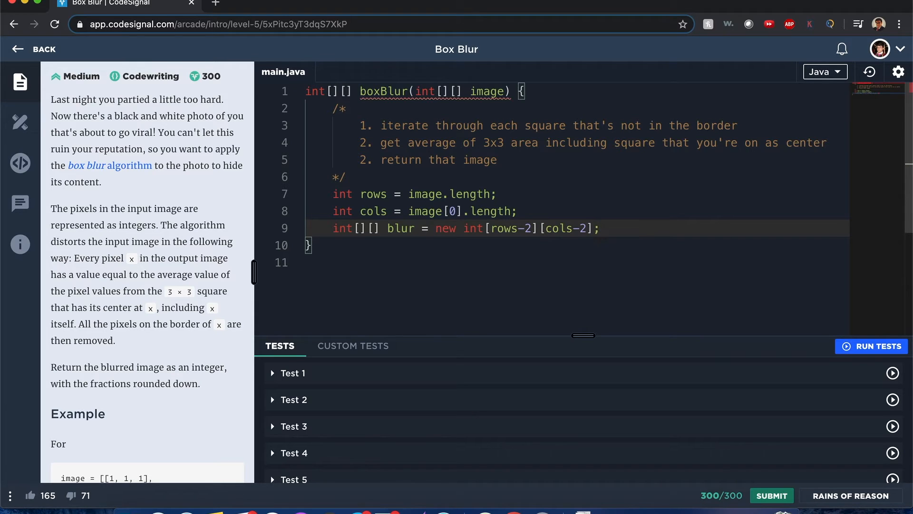
pyautogui.press('Return')
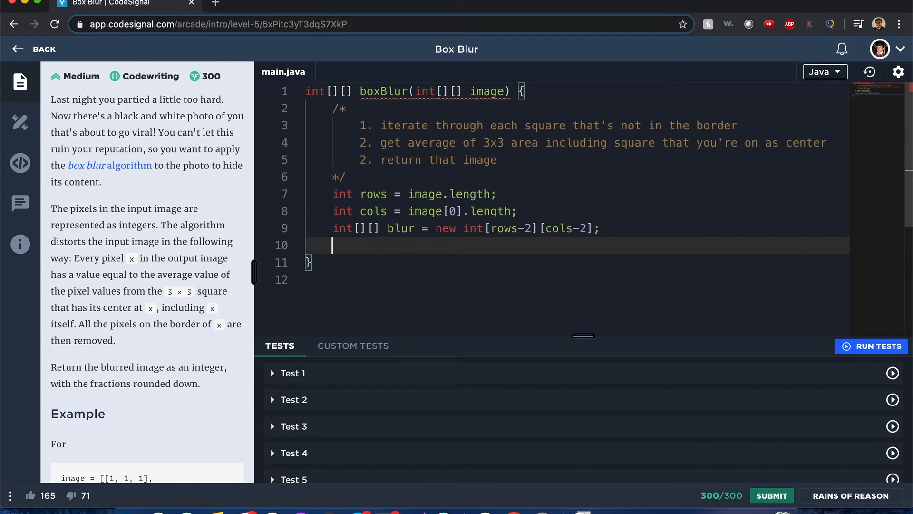
pyautogui.write('for(')
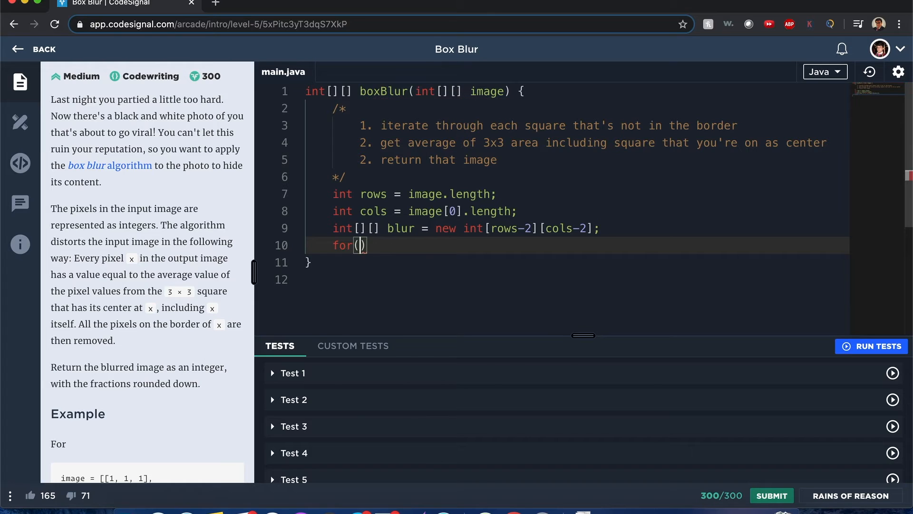
pyautogui.write('int r =')
pyautogui.press('BackSpace')
pyautogui.press('BackSpace')
pyautogui.write('=')
pyautogui.write('0;')
pyautogui.press('BackSpace')
pyautogui.press('BackSpace')
pyautogui.press('BackSpace')
pyautogui.scroll(-5, 157, 306)
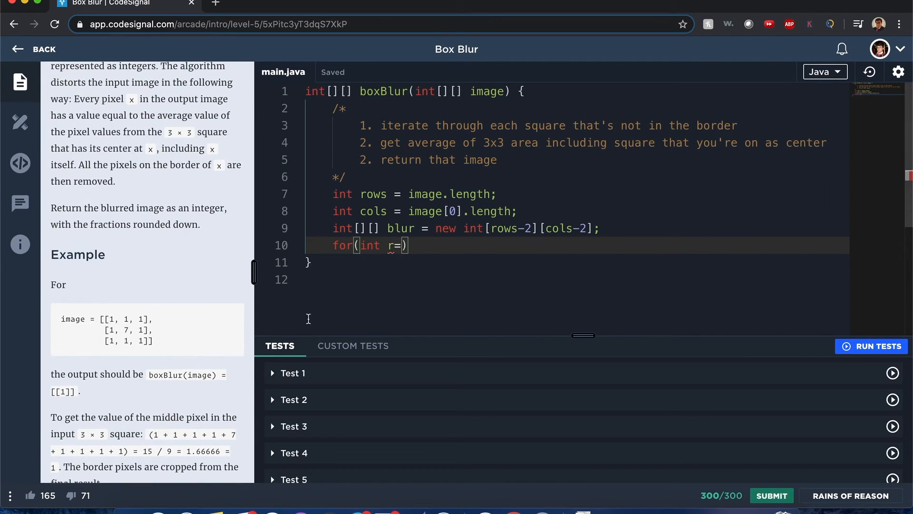
pyautogui.write('1; r')
pyautogui.write('<ro')
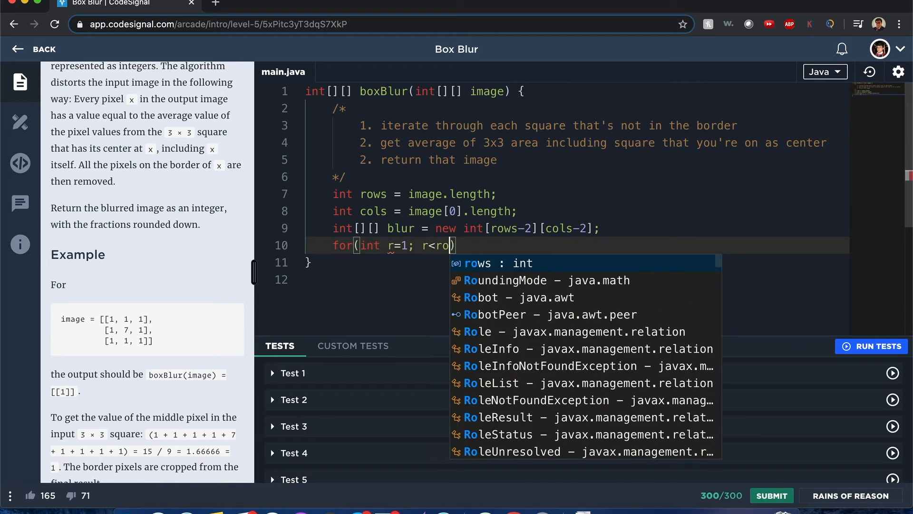
pyautogui.write('ws-1; r++')
pyautogui.press('Right')
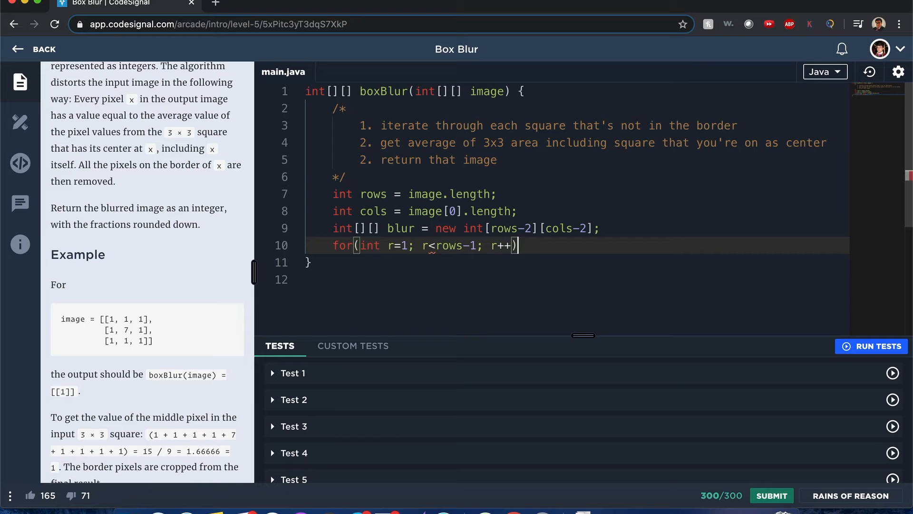
pyautogui.write('{')
pyautogui.press('Return')
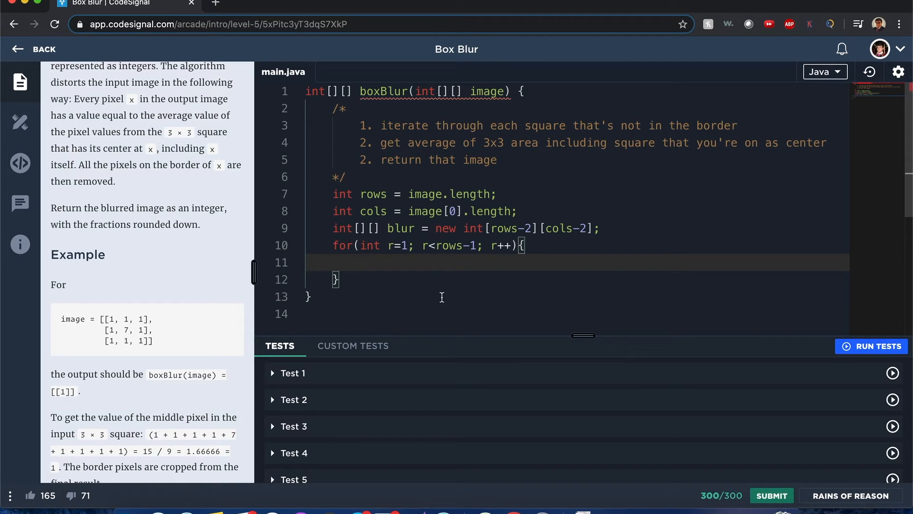
pyautogui.write('fo')
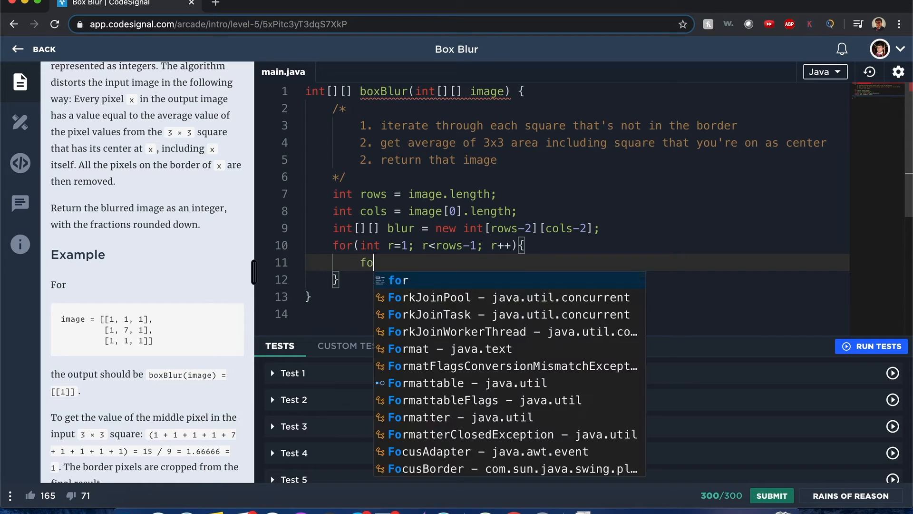
pyautogui.write('r(int ')
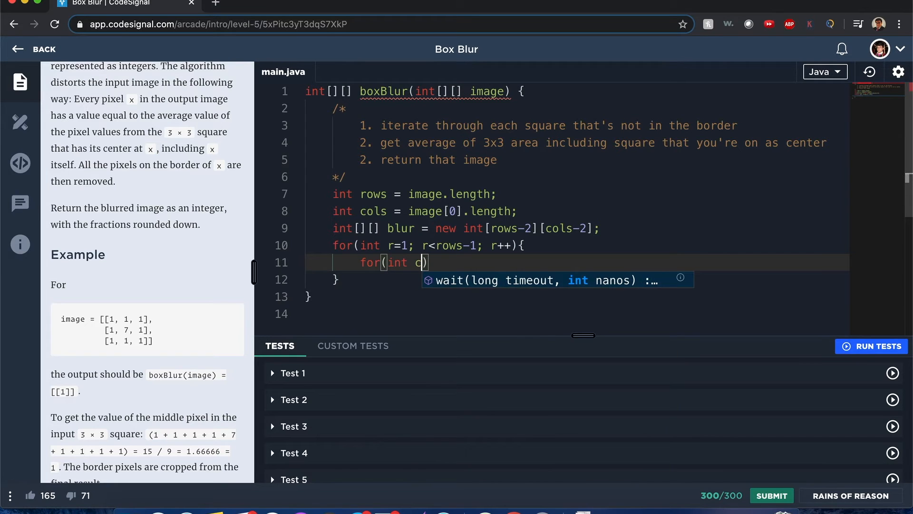
pyautogui.write('c=1; ')
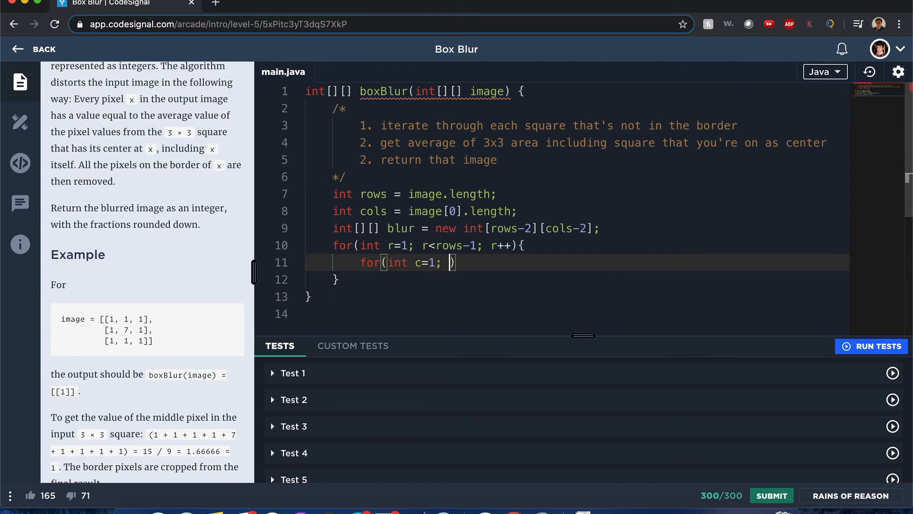
pyautogui.write('c<cols')
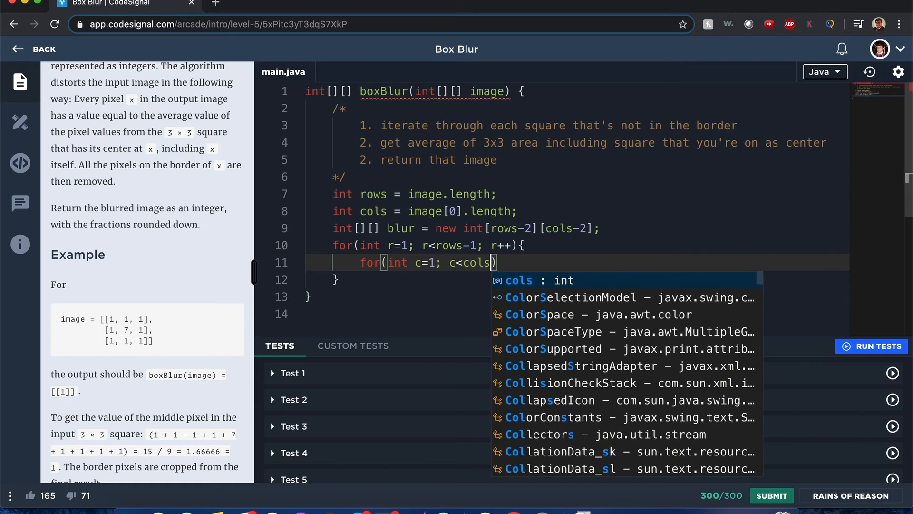
pyautogui.write('-1; c')
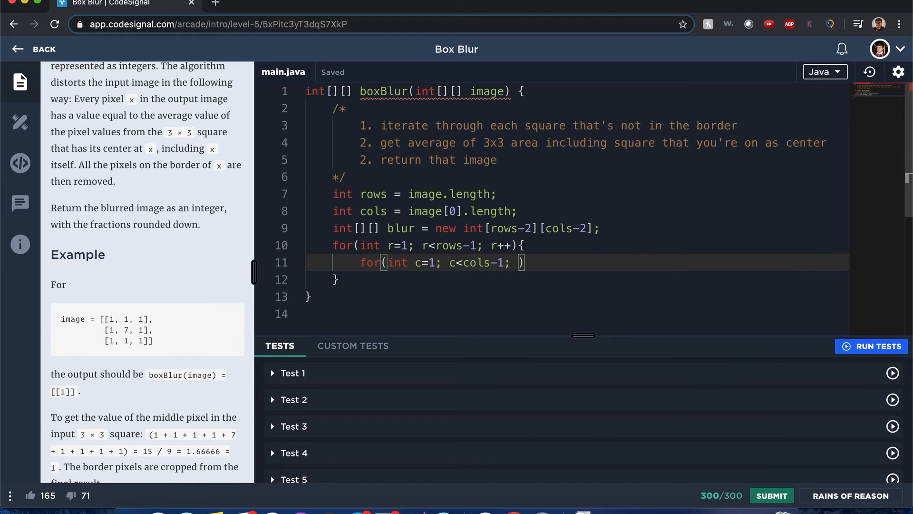
pyautogui.write('++')
# - Finish the nested for(int c=1; c<cols-1; c++){ header and open its body line
pyautogui.press('Right')
pyautogui.write('{')
pyautogui.press('Return')
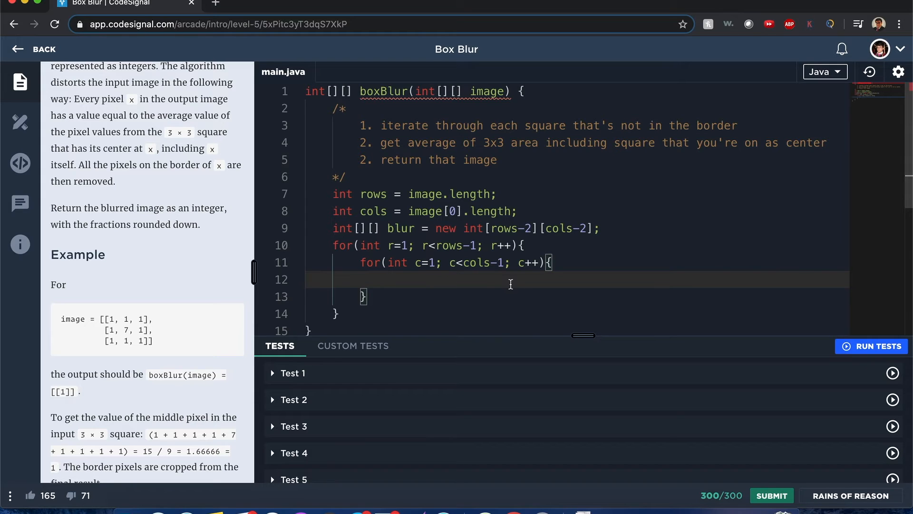
pyautogui.write('blur')
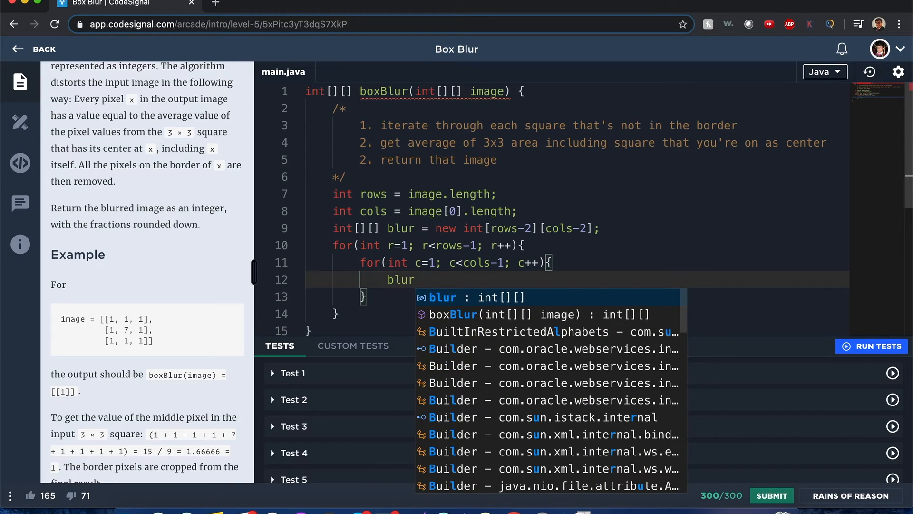
pyautogui.write('[r][c]')
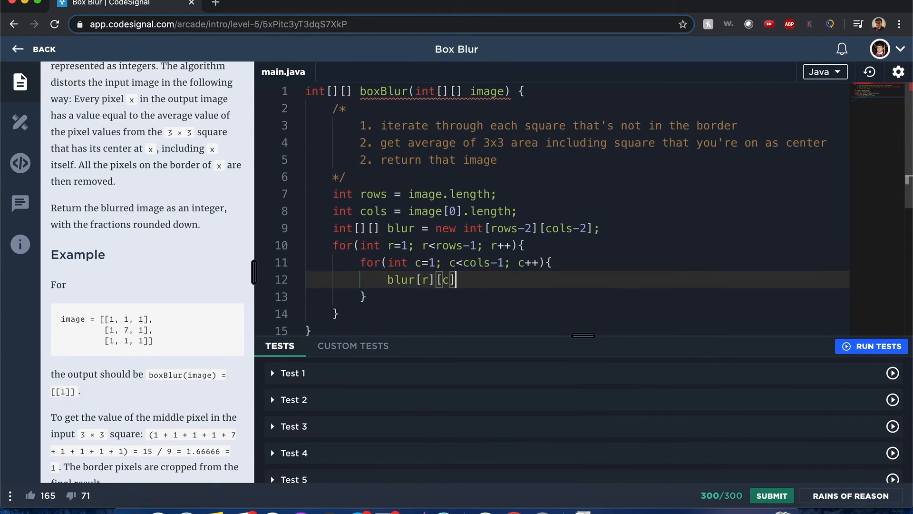
pyautogui.write(' = ')
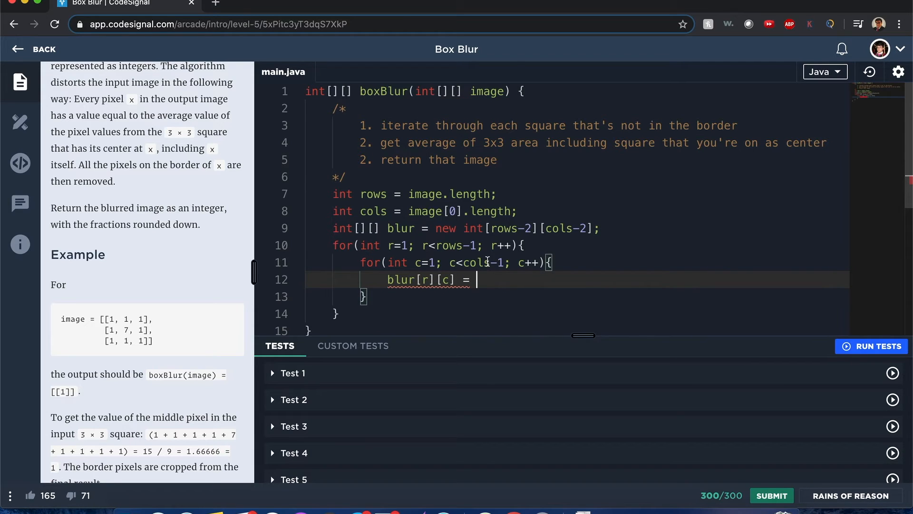
pyautogui.write('getAvg(')
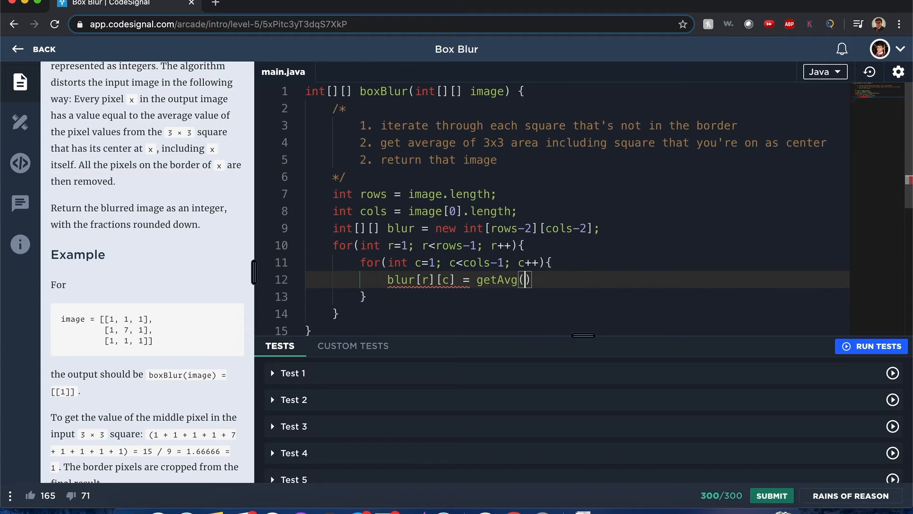
pyautogui.write(');')
pyautogui.scroll(-5, 476, 263)
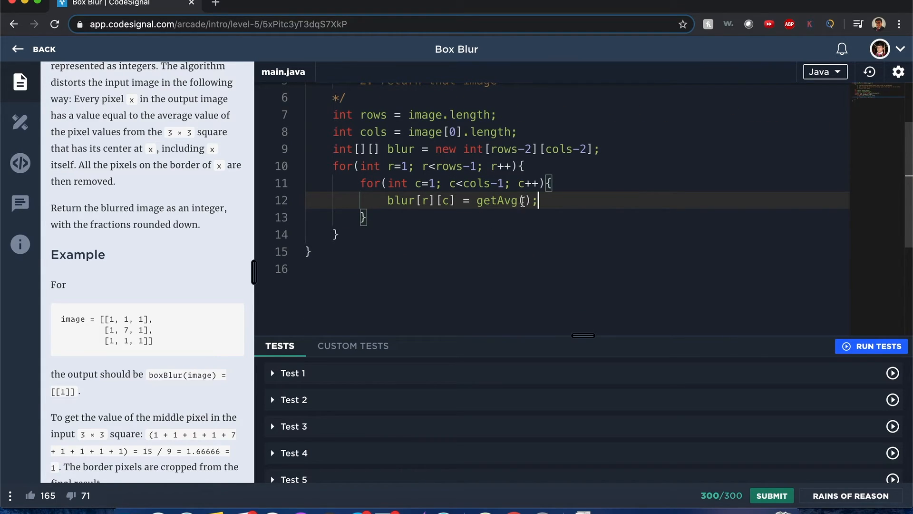
# - Assign blur[r][c] = getAvg(image, r, c), add return blur; after the loops, and start a public int helper below
pyautogui.click(528, 199)
pyautogui.scroll(5, 569, 303)
pyautogui.write('image, ')
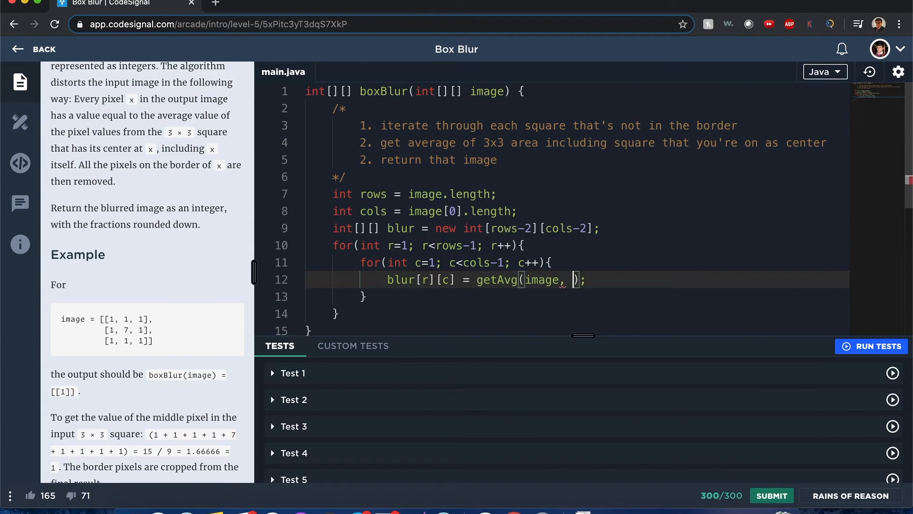
pyautogui.write('r, ')
pyautogui.write('c')
pyautogui.press('End')
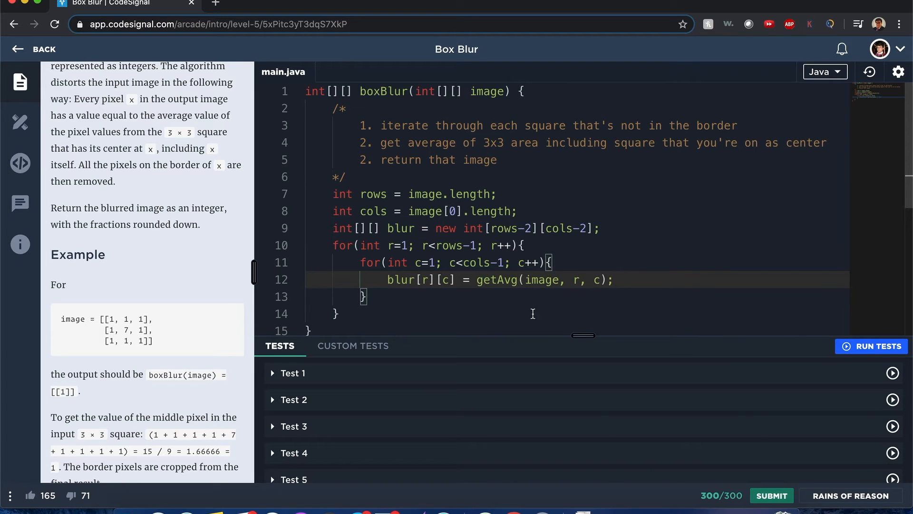
pyautogui.click(496, 312)
pyautogui.scroll(-1, 496, 306)
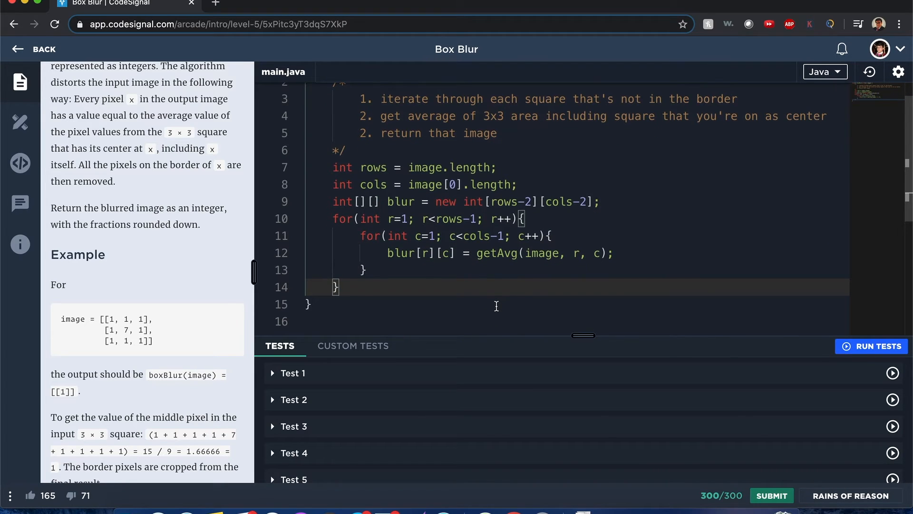
pyautogui.press('Return')
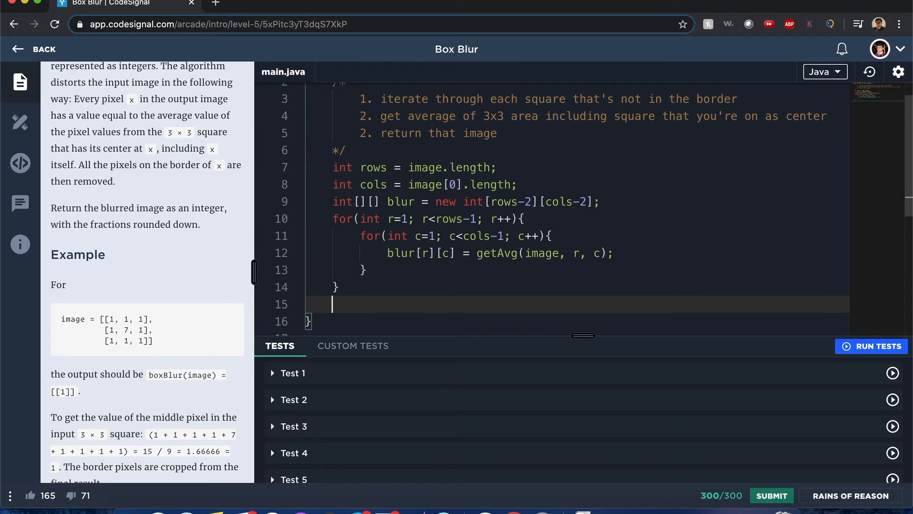
pyautogui.press('BackSpace')
pyautogui.press('Return')
pyautogui.write('return blur;')
pyautogui.press('Down')
pyautogui.press('Down')
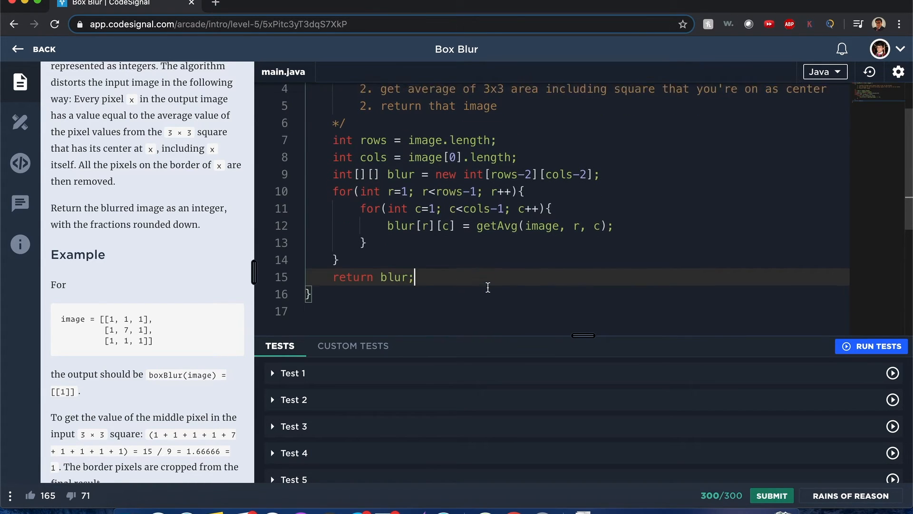
pyautogui.press('Return')
pyautogui.press('Return')
pyautogui.write('public in')
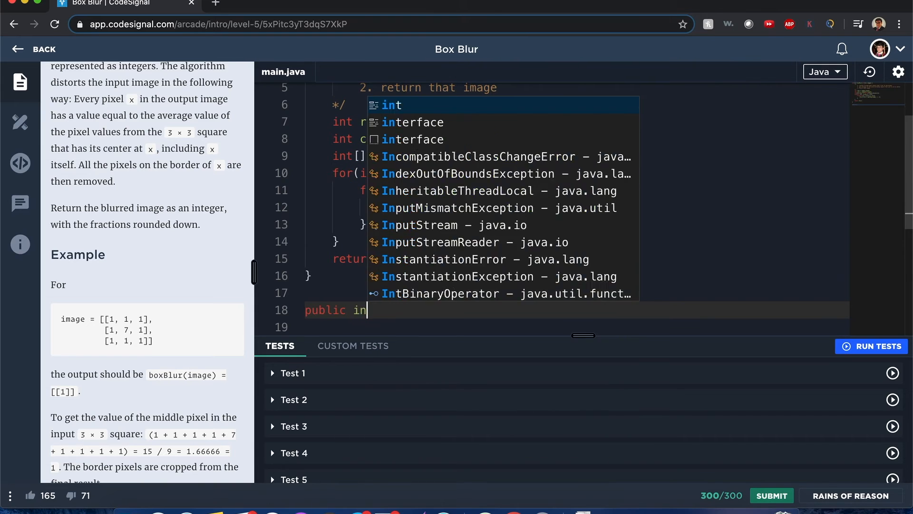
pyautogui.write('t getAvg(')
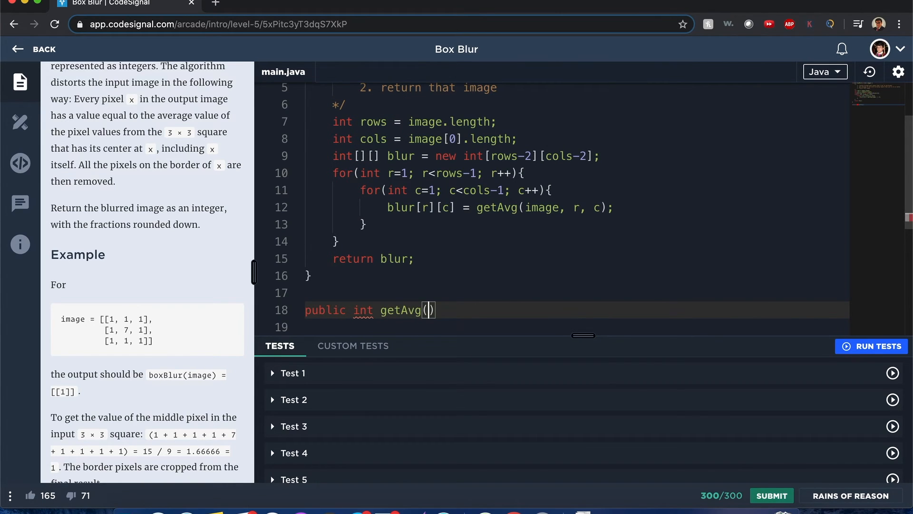
pyautogui.write('int[][]')
pyautogui.write(' image, ')
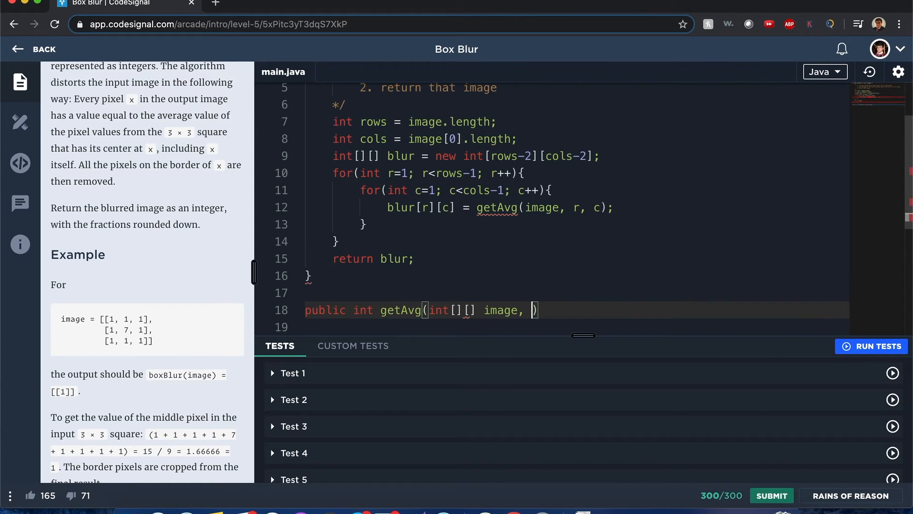
pyautogui.write('int r,')
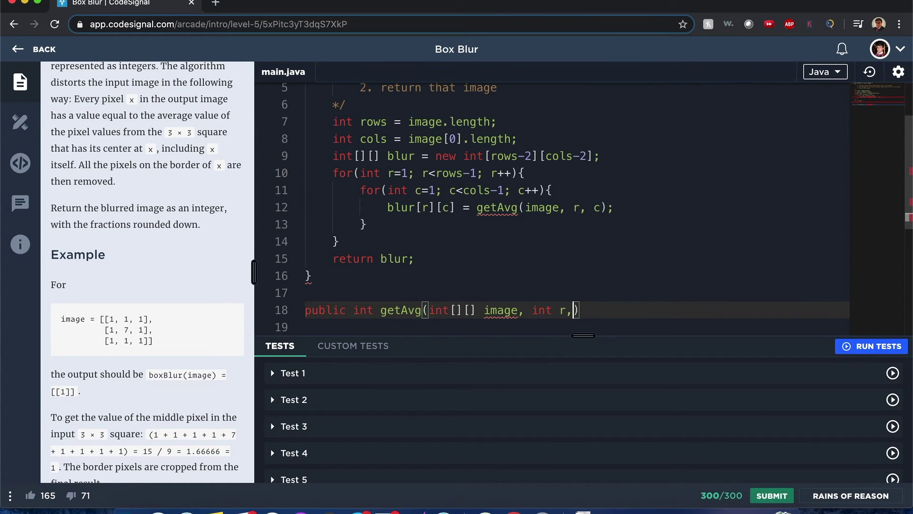
pyautogui.write(' int c')
# - Write the getAvg(int[][] image, int r, int c) header and begin return (image[r-1]) in its body
pyautogui.press('End')
pyautogui.write('{')
pyautogui.press('Return')
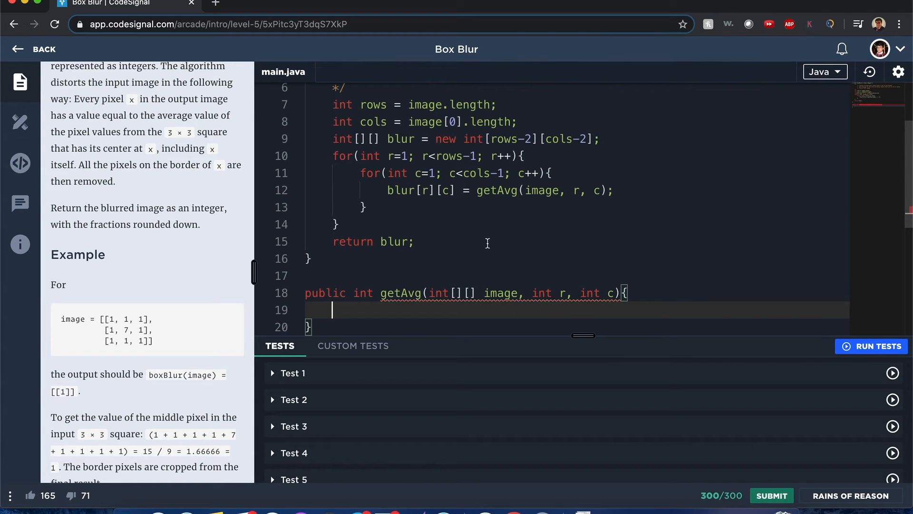
pyautogui.write('return ')
pyautogui.write('(')
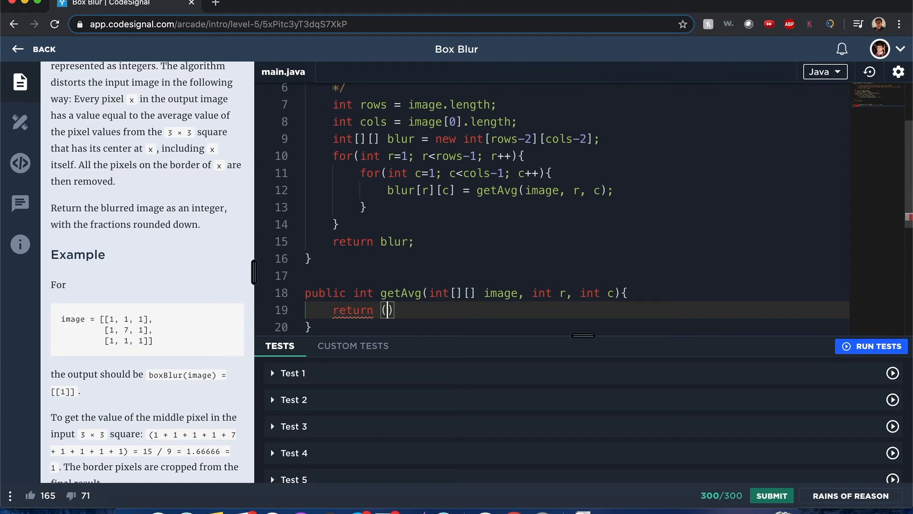
pyautogui.write('image[')
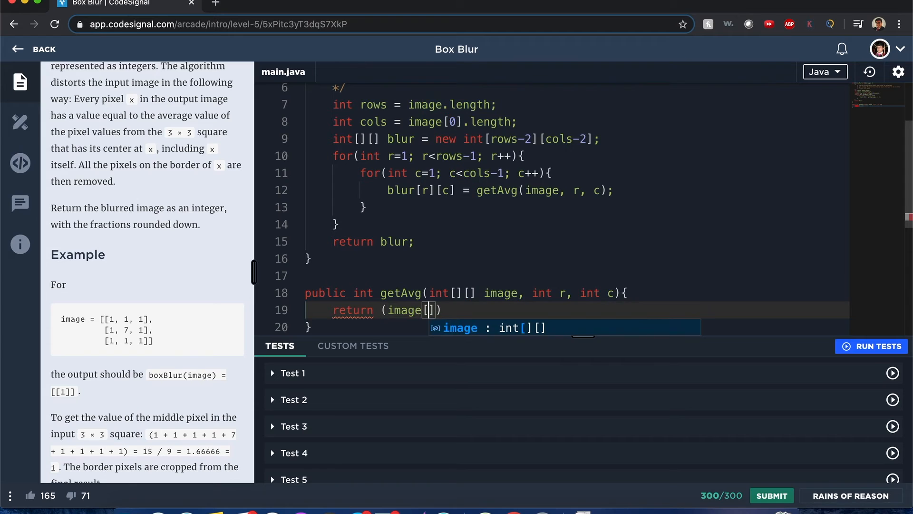
pyautogui.write('r-1')
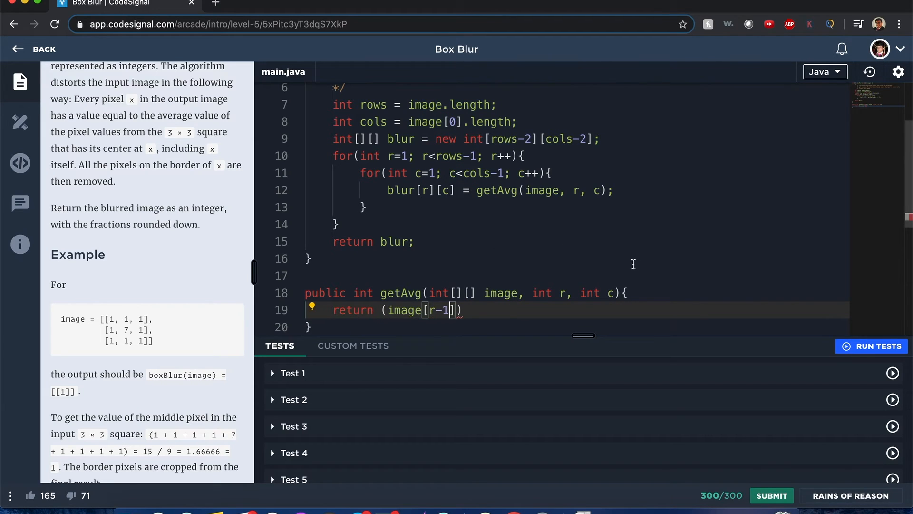
pyautogui.click(642, 292)
# - Add a block comment in getAvg listing the direction labels u, d, l, r on separate lines
pyautogui.press('Return')
pyautogui.write('/*')
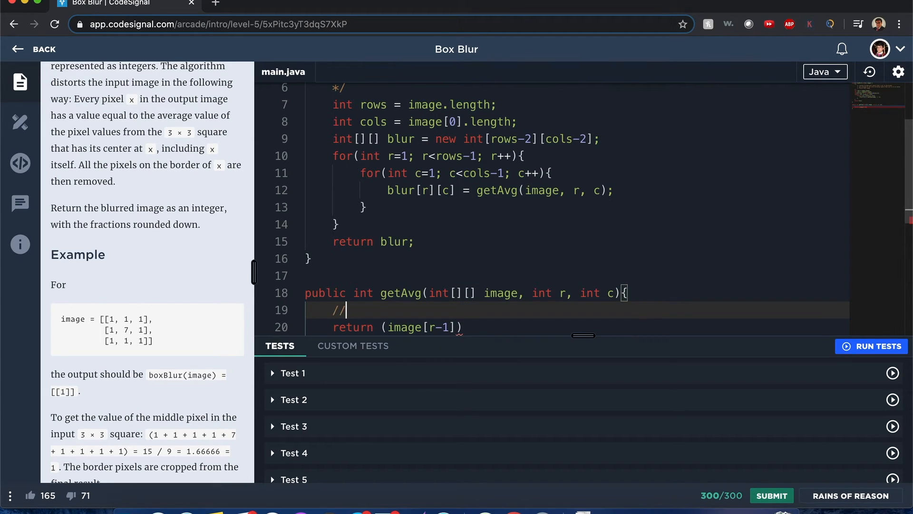
pyautogui.press('Return')
pyautogui.press('Return')
pyautogui.press('Return')
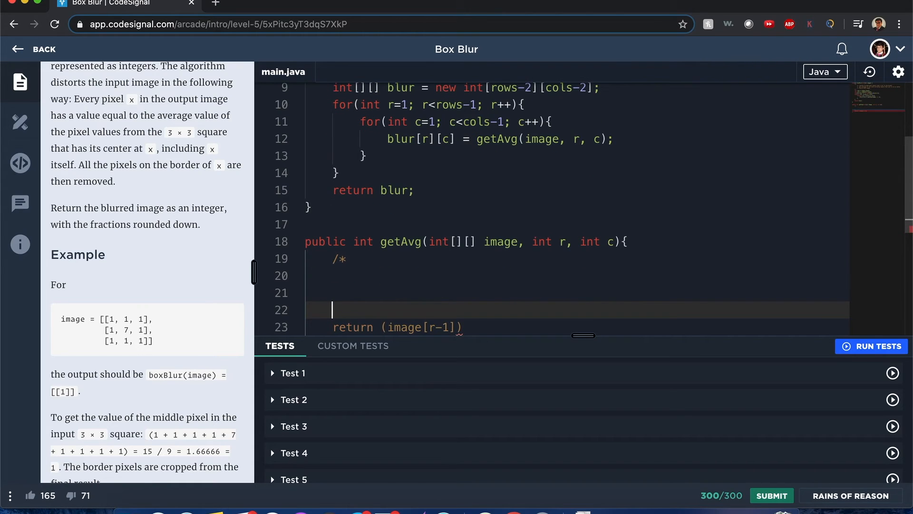
pyautogui.write('*/')
pyautogui.press('Up')
pyautogui.press('Up')
pyautogui.write('u')
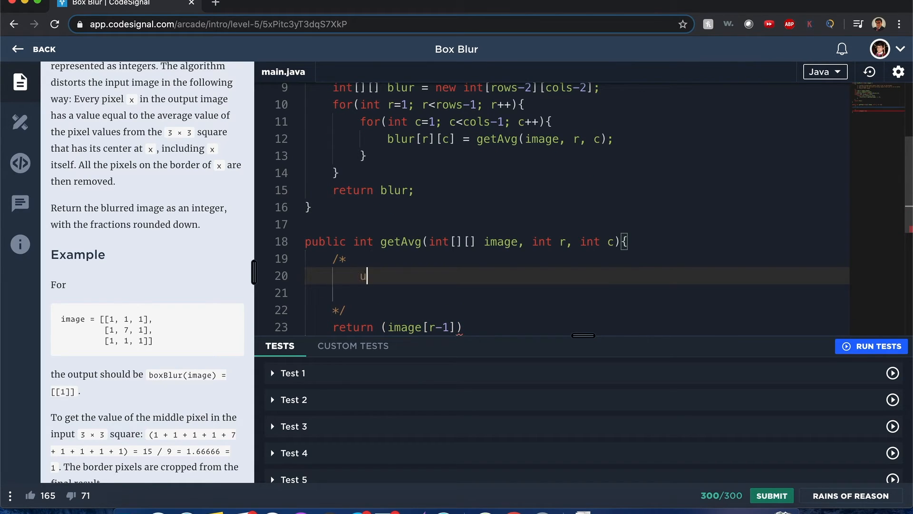
pyautogui.press('Return')
pyautogui.write('d')
pyautogui.press('Return')
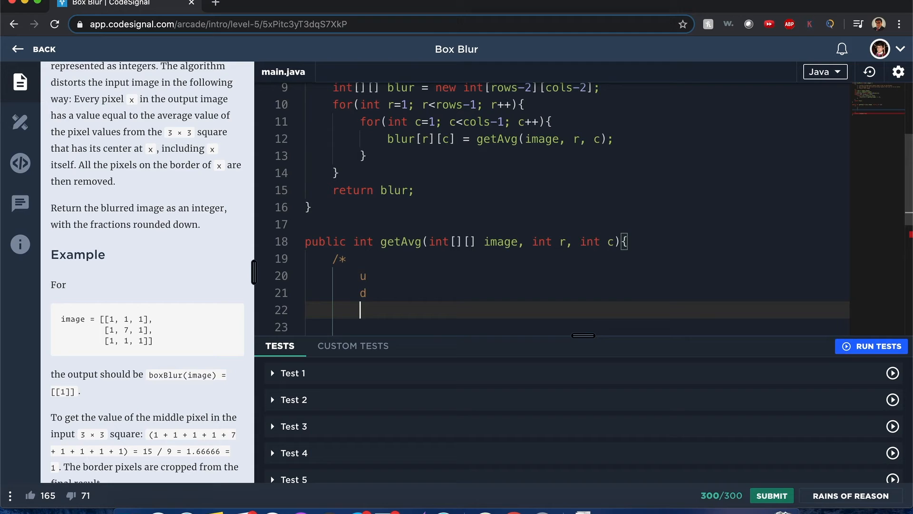
pyautogui.write('l')
pyautogui.press('Return')
pyautogui.write('r')
pyautogui.press('Return')
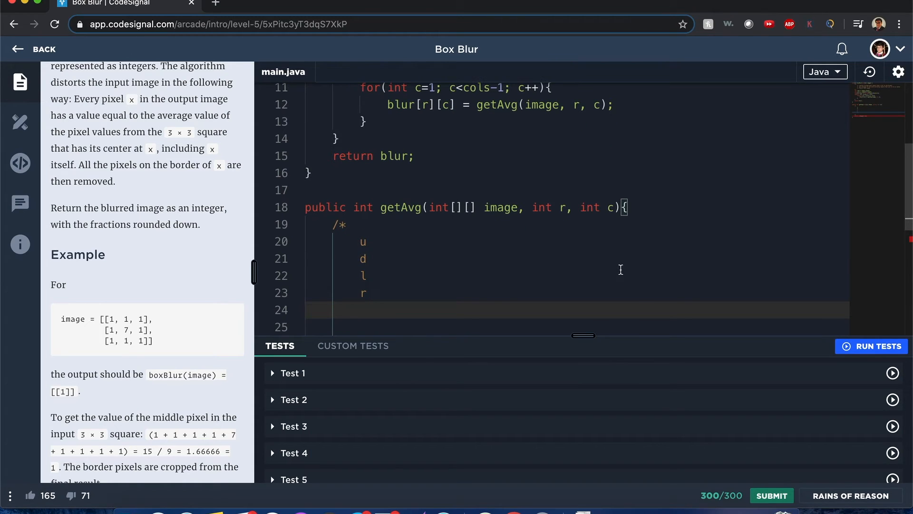
# - Insert combined labels ul and dl below u and d and open a line after l
pyautogui.click(607, 257)
pyautogui.click(604, 242)
pyautogui.press('Return')
pyautogui.write('ul')
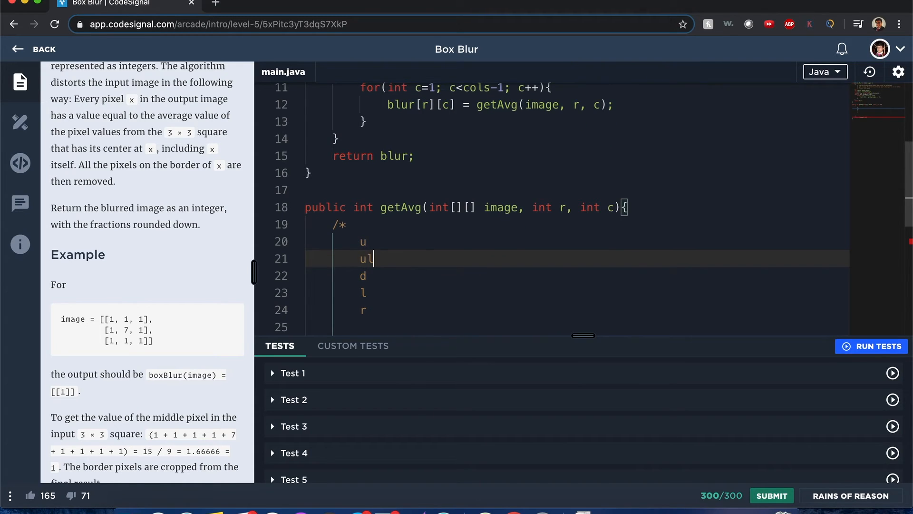
pyautogui.press('Return')
pyautogui.write('ur')
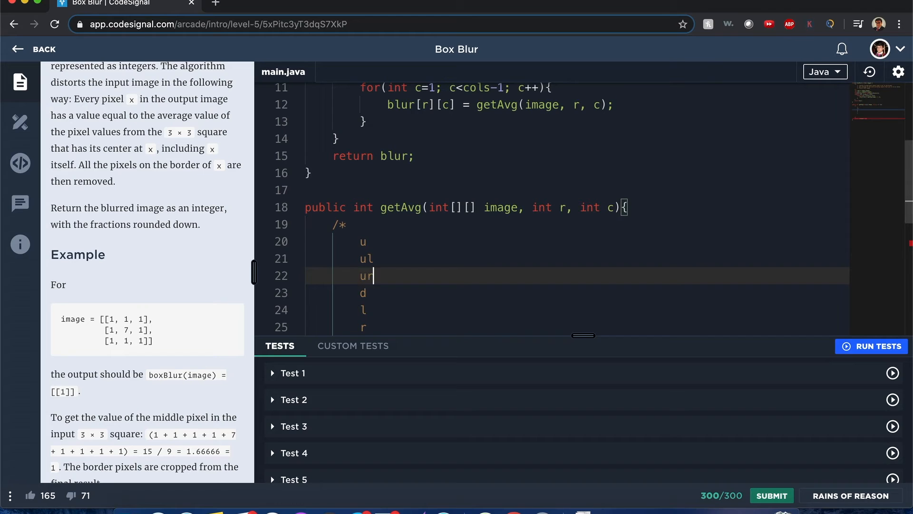
pyautogui.press('Down')
pyautogui.press('Return')
pyautogui.write('dl')
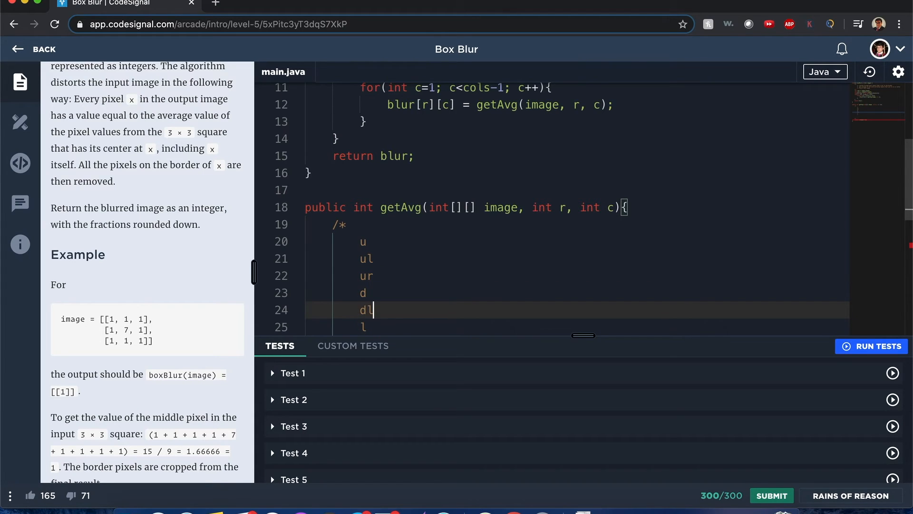
pyautogui.press('Return')
pyautogui.write('dr')
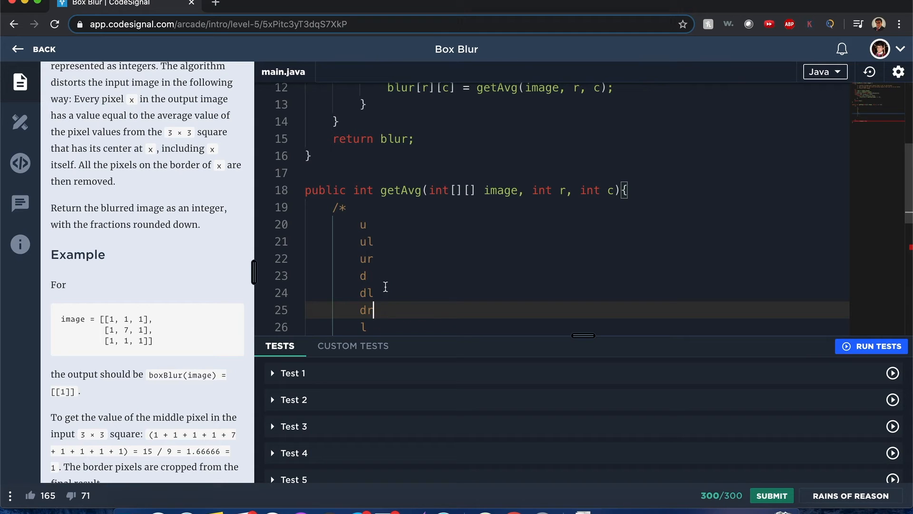
pyautogui.press('Down')
pyautogui.press('End')
pyautogui.press('Return')
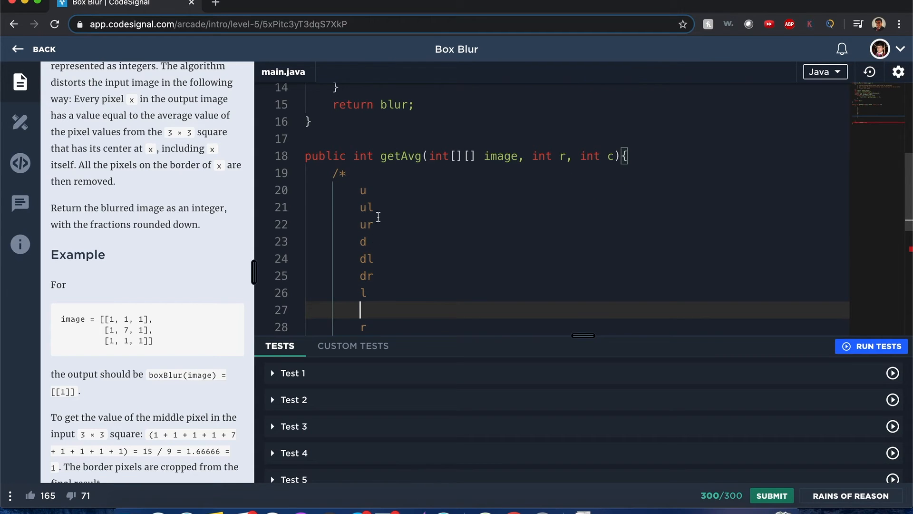
# - Drop the lone u and add um, ur, ml, mm, mr lines after ul
pyautogui.click(379, 198)
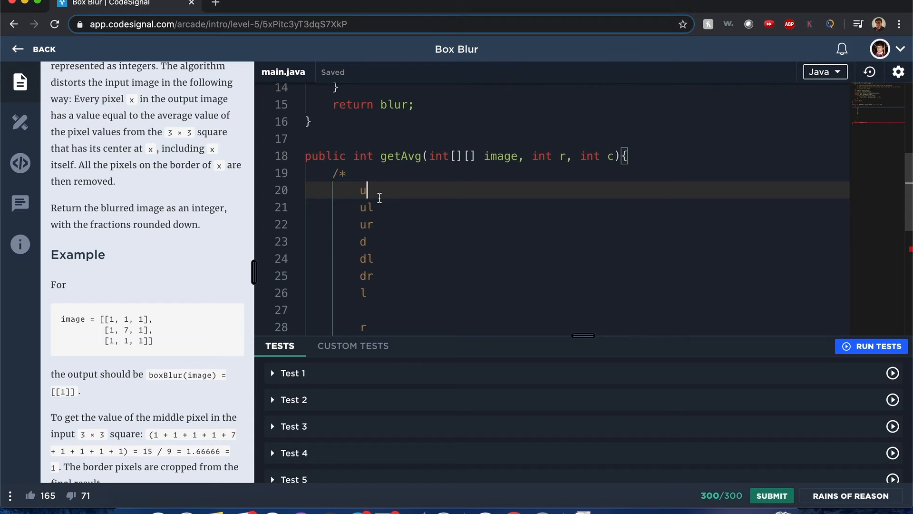
pyautogui.press('BackSpace')
pyautogui.click(399, 209)
pyautogui.press('Return')
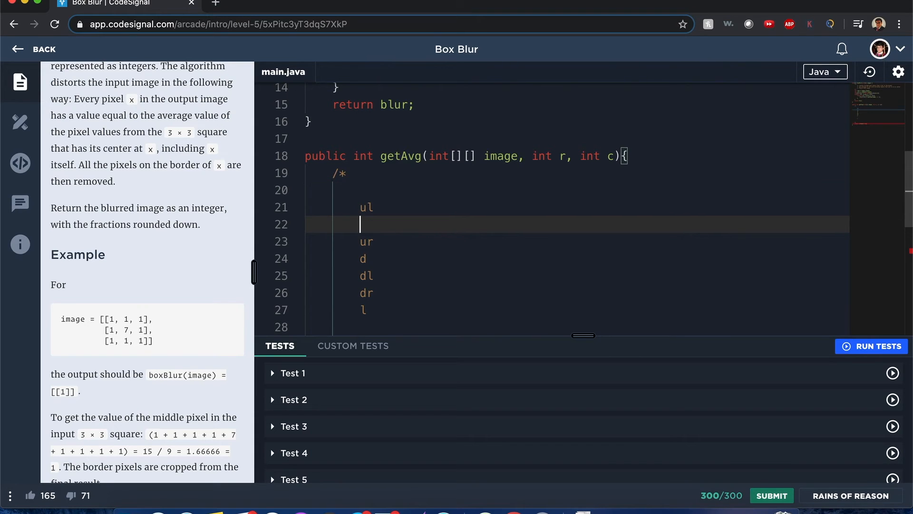
pyautogui.write('um')
pyautogui.click(387, 259)
pyautogui.click(390, 242)
pyautogui.press('Return')
pyautogui.write('ml')
pyautogui.press('Return')
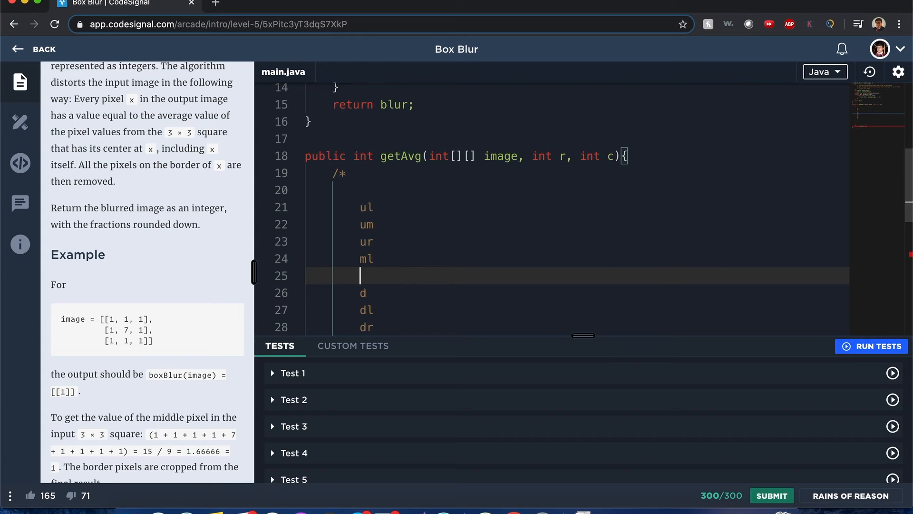
pyautogui.write('mm')
pyautogui.press('Return')
pyautogui.write('mr')
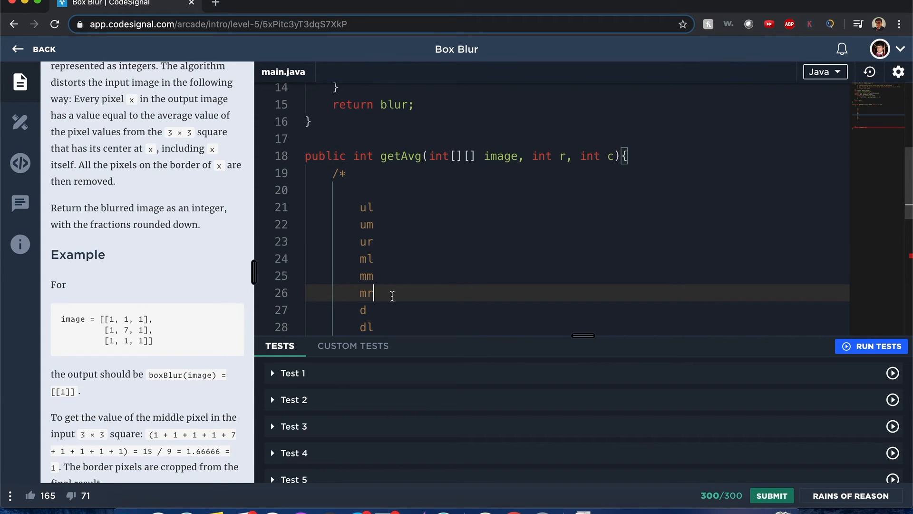
pyautogui.click(392, 309)
pyautogui.write('l')
pyautogui.scroll(-1, 391, 317)
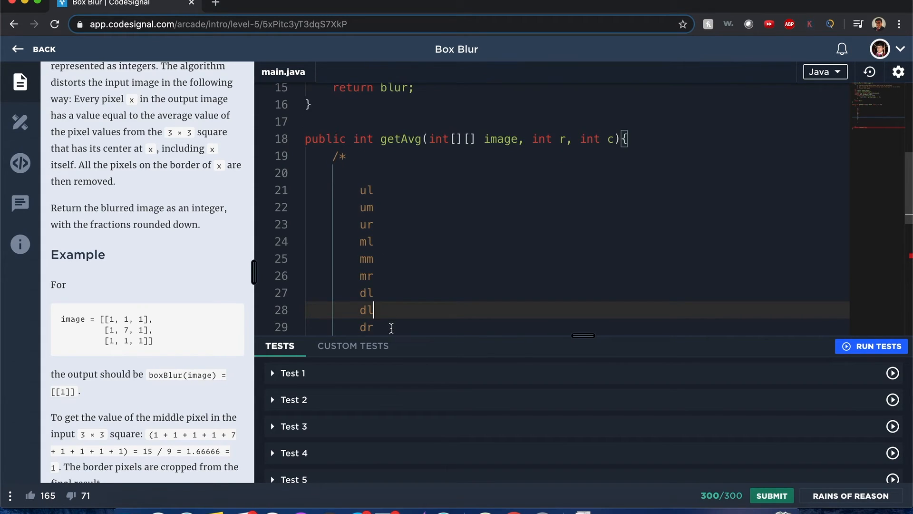
pyautogui.write('m')
pyautogui.scroll(-2, 393, 329)
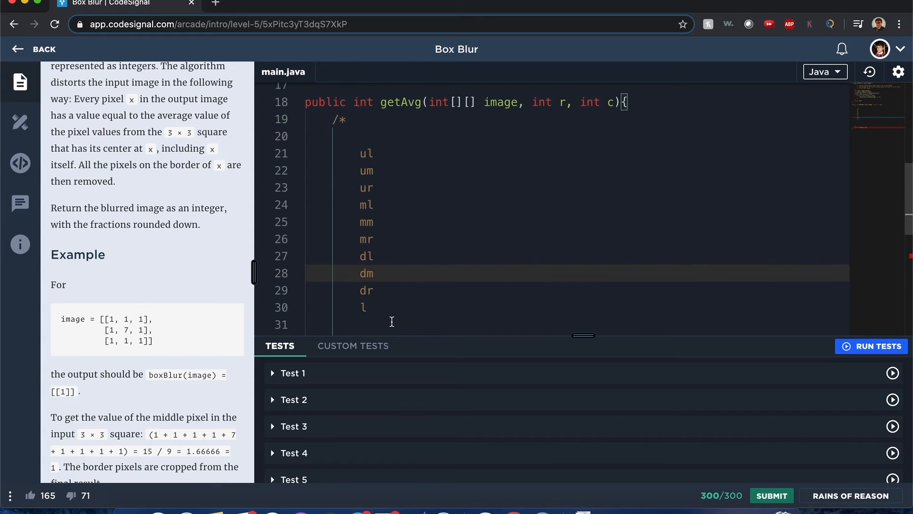
# - Remove the leftover l, r and blank lines so only the nine labels ul…dr remain
pyautogui.click(387, 308)
pyautogui.press('BackSpace')
pyautogui.scroll(-3, 582, 307)
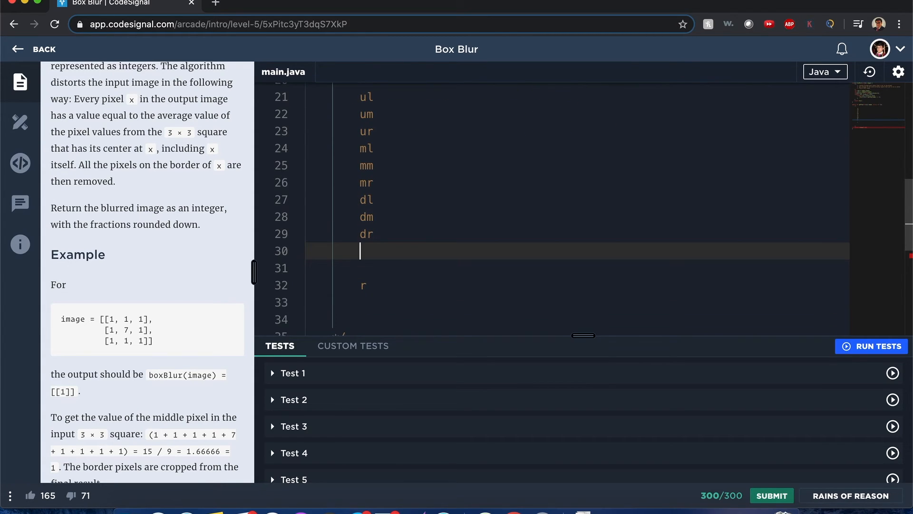
pyautogui.press('BackSpace')
pyautogui.press('BackSpace')
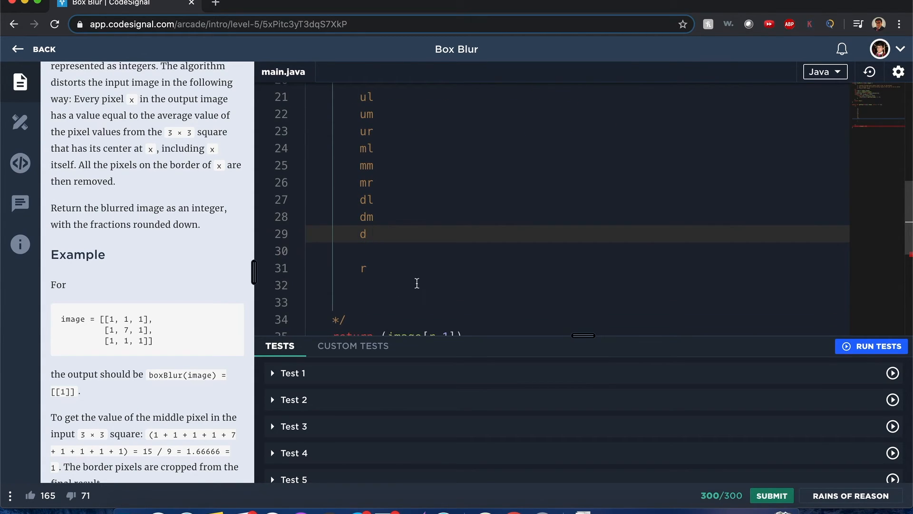
pyautogui.moveTo(417, 286); pyautogui.dragTo(420, 240)
pyautogui.write('r')
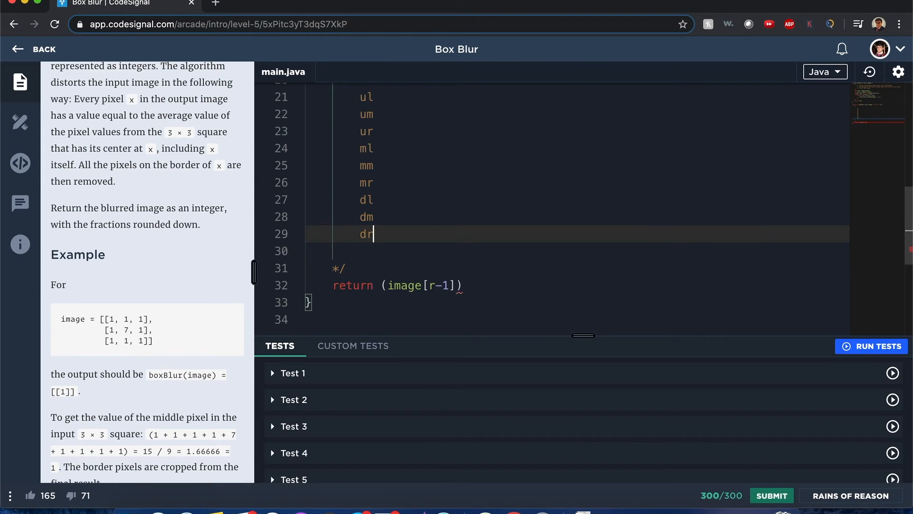
pyautogui.scroll(5, 421, 241)
pyautogui.click(429, 196)
pyautogui.write('-')
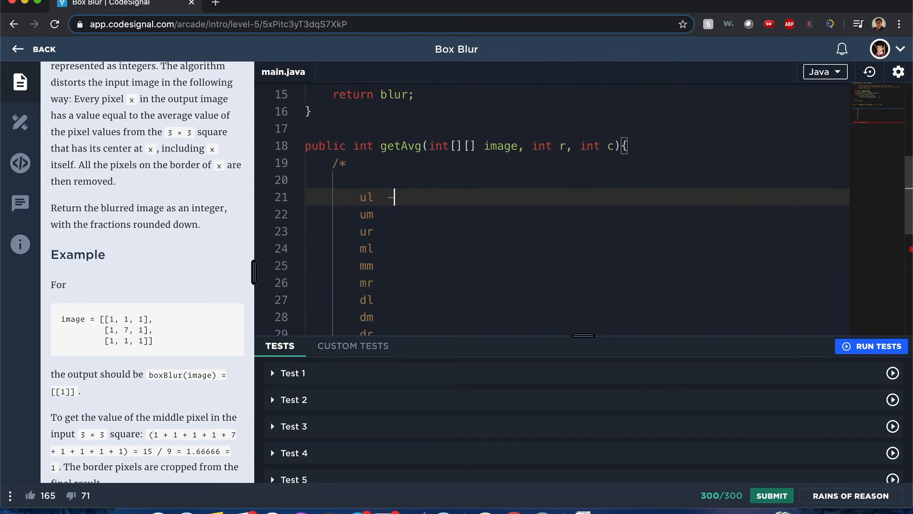
pyautogui.write(' -')
pyautogui.write('-1, ')
pyautogui.write('-1')
# - Give ul, um and ur their offsets (-1,-1; -1,0; -1,+1), fixing a stray dash on the ul line
pyautogui.press('Down')
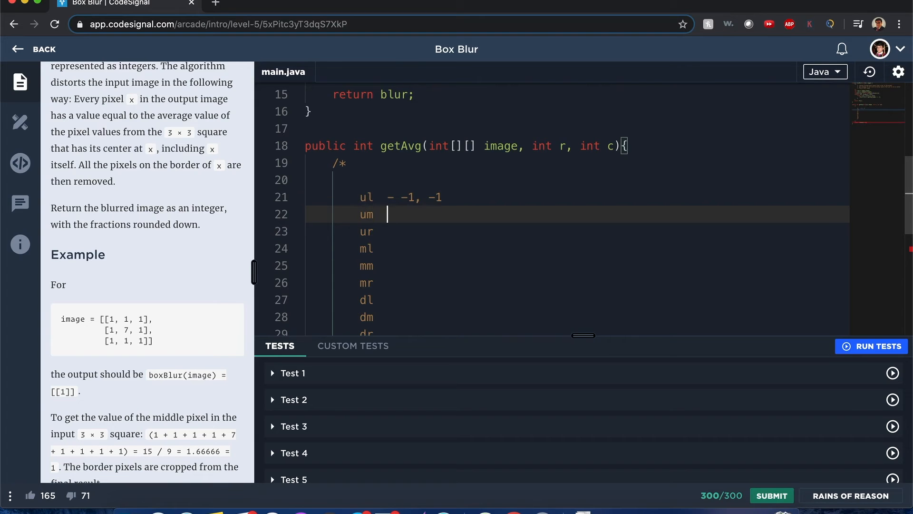
pyautogui.write('-')
pyautogui.press('Up')
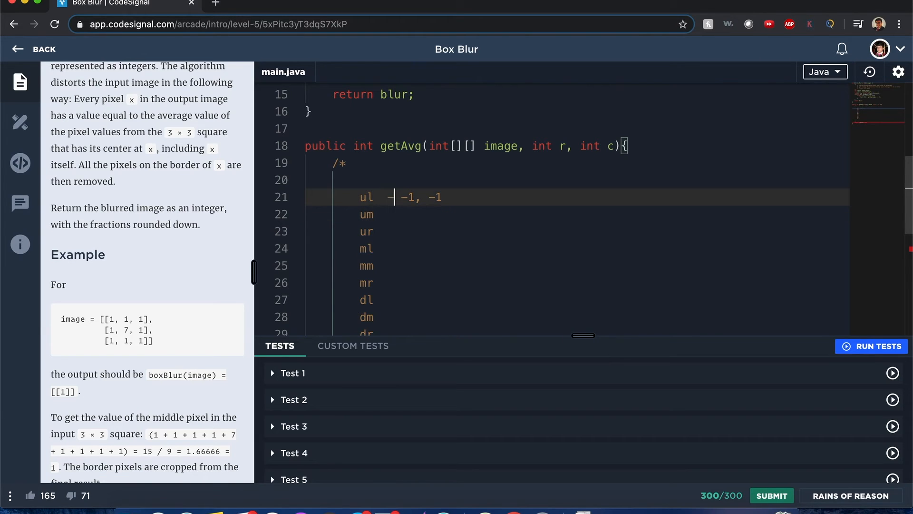
pyautogui.press('Delete')
pyautogui.press('Delete')
pyautogui.press('Down')
pyautogui.press('Up')
pyautogui.press('BackSpace')
pyautogui.press('Down')
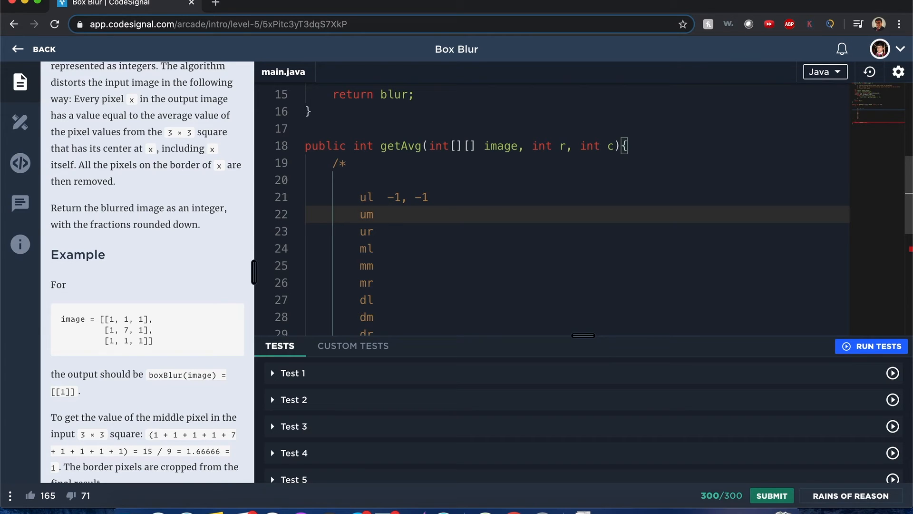
pyautogui.write('1,')
pyautogui.write(' 0')
pyautogui.press('Down')
pyautogui.press('Up')
pyautogui.press('Down')
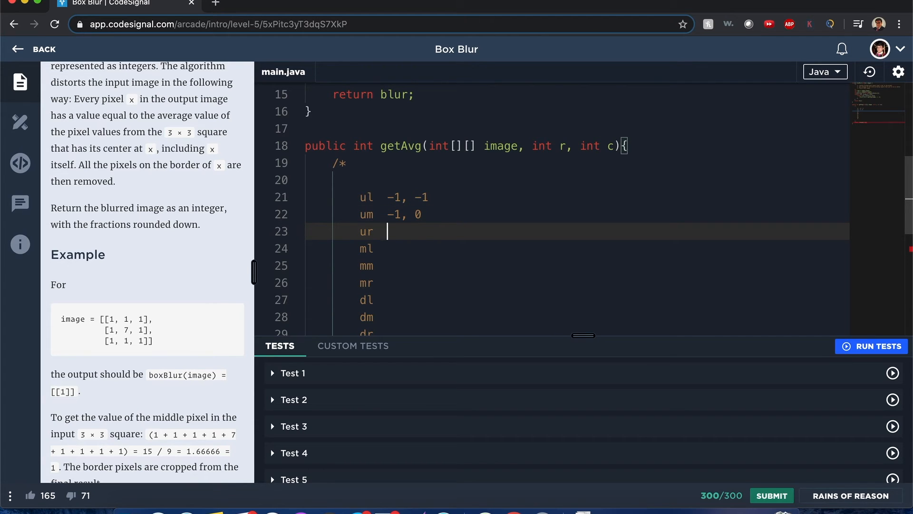
pyautogui.write('-1, +1')
# - Add offsets for ml, mm, mr, dl and dm, correcting a mistyped value on the dm line
pyautogui.press('Down')
pyautogui.write('0,')
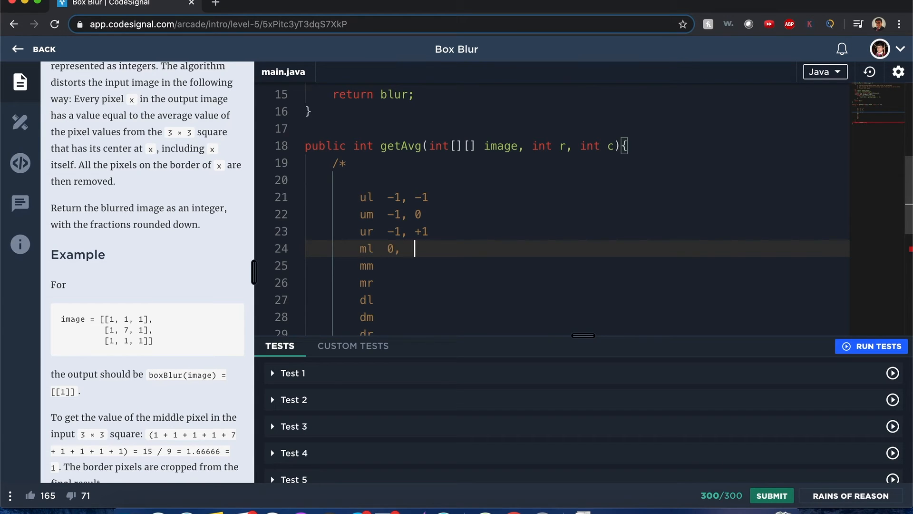
pyautogui.write('  -1')
pyautogui.press('Down')
pyautogui.write('0,   0')
pyautogui.press('Down')
pyautogui.write('0')
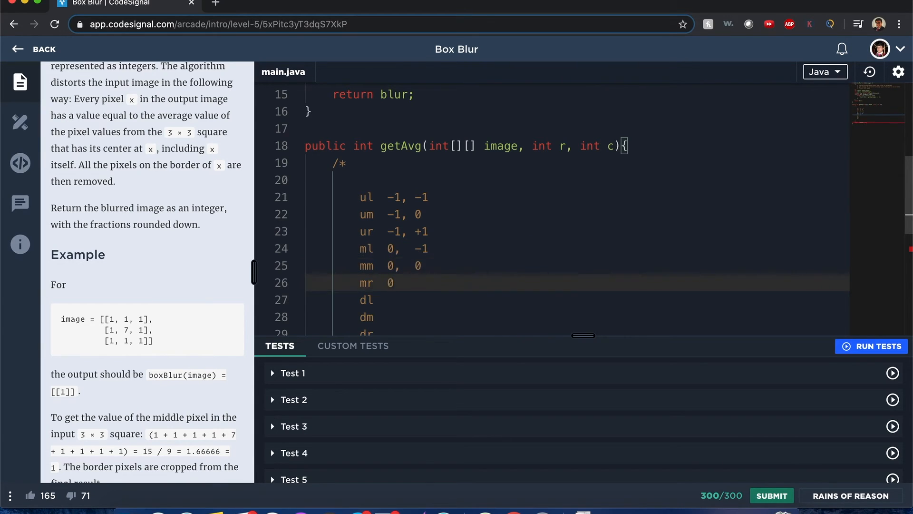
pyautogui.write(',   +1')
pyautogui.press('Down')
pyautogui.write('+1, -1')
pyautogui.press('Down')
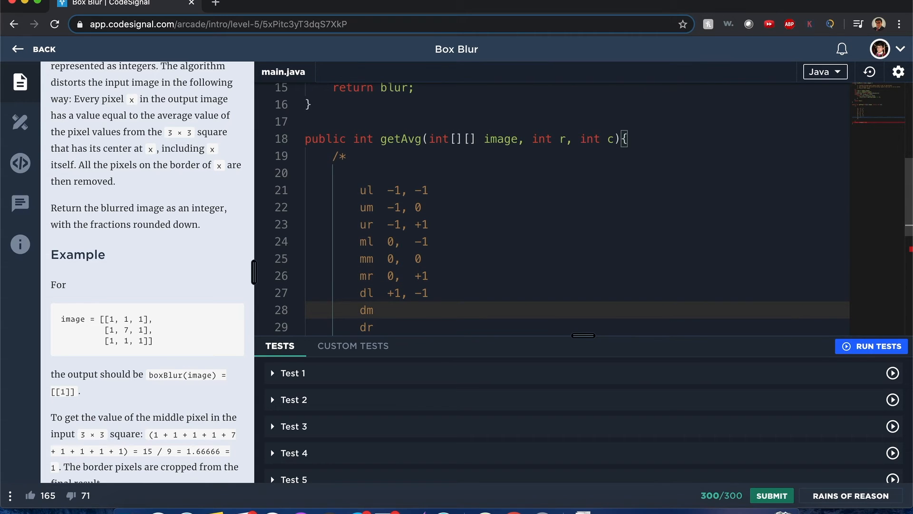
pyautogui.write('0')
pyautogui.press('BackSpace')
pyautogui.press('BackSpace')
pyautogui.press('BackSpace')
pyautogui.press('BackSpace')
pyautogui.write('+1, 0')
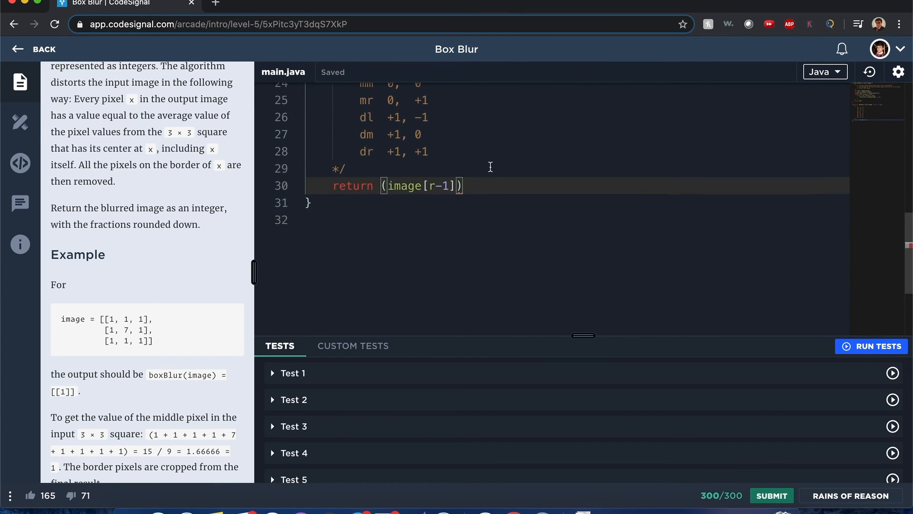
pyautogui.scroll(2, 490, 166)
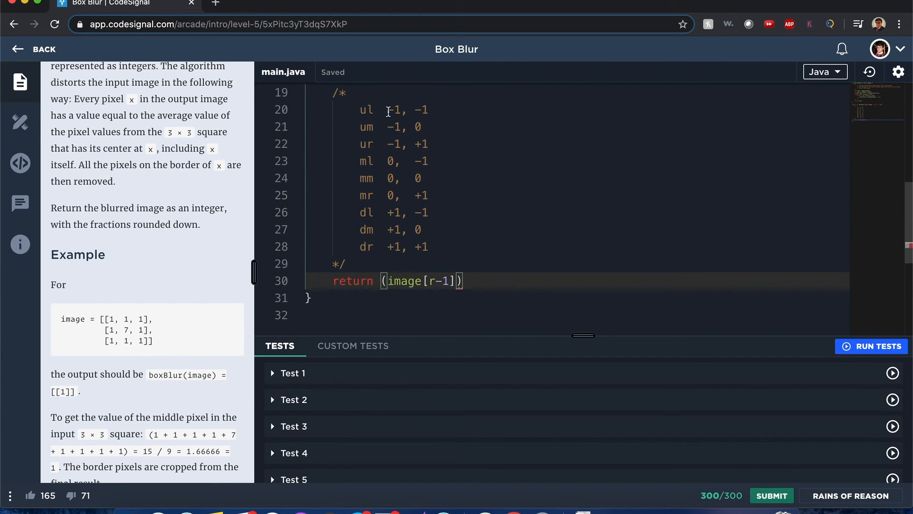
pyautogui.scroll(4, 442, 265)
pyautogui.scroll(-4, 443, 264)
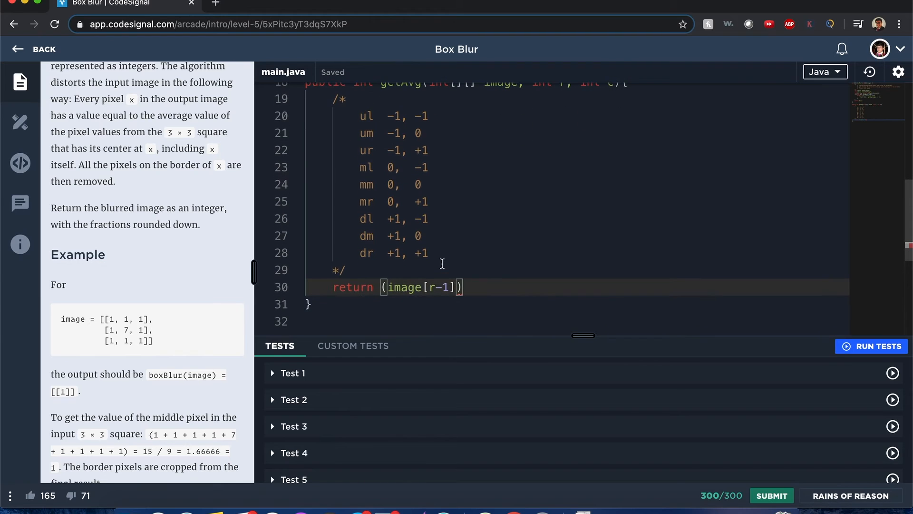
pyautogui.scroll(2, 485, 291)
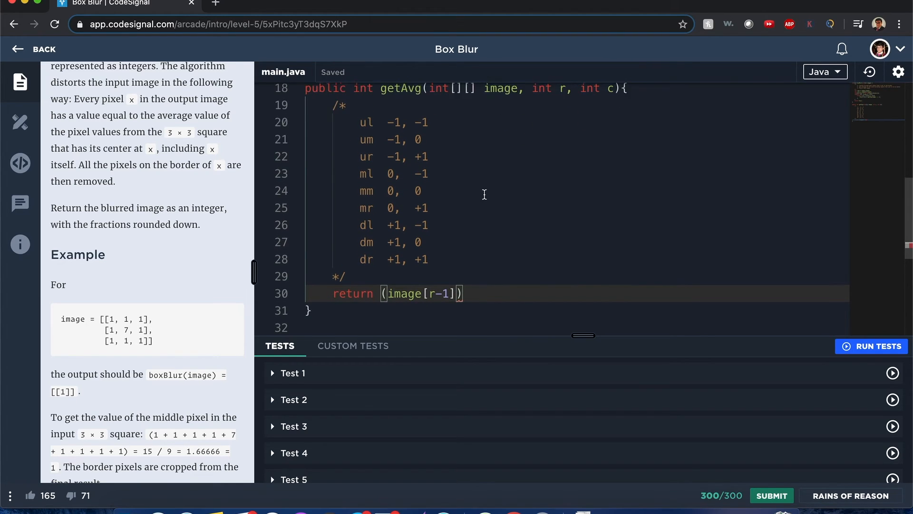
# - Rename the image parameter to img and write the top-row terms img[r-1][c-1..c+1] of the sum
pyautogui.doubleClick(494, 116)
pyautogui.write('img')
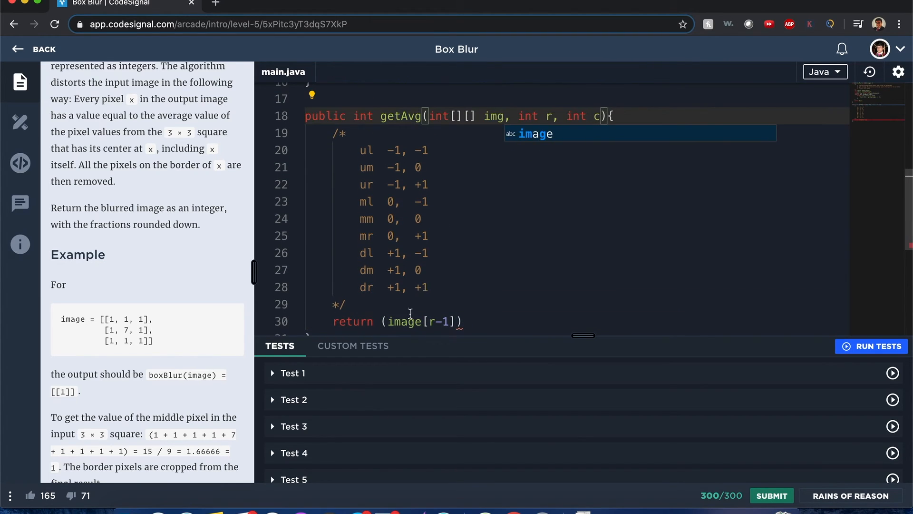
pyautogui.scroll(-1, 408, 314)
pyautogui.click(311, 337)
pyautogui.doubleClick(409, 292)
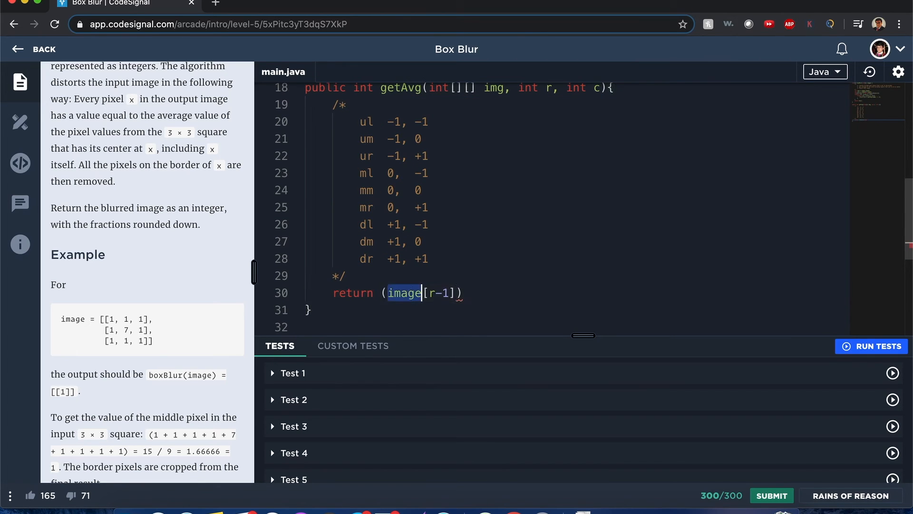
pyautogui.write('img')
pyautogui.press('Escape')
pyautogui.click(443, 294)
pyautogui.write('[')
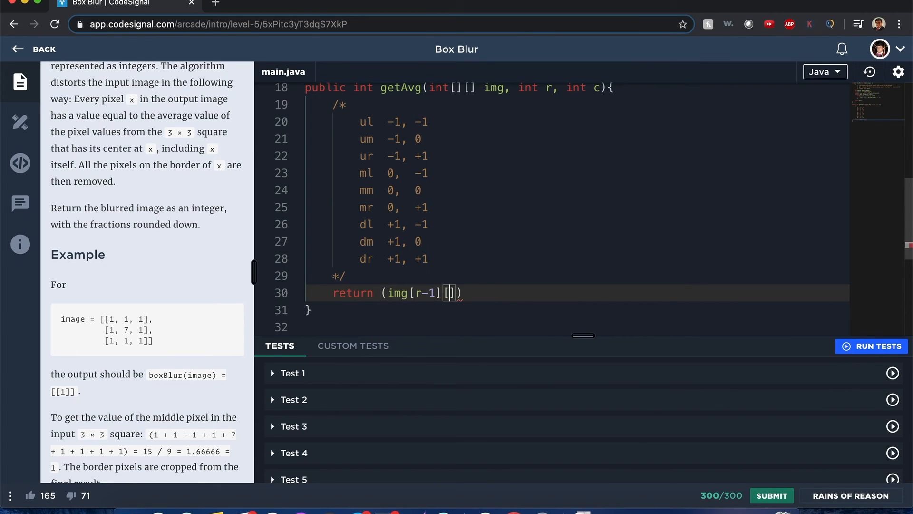
pyautogui.write('r-1')
pyautogui.press('Right')
pyautogui.write('+ img')
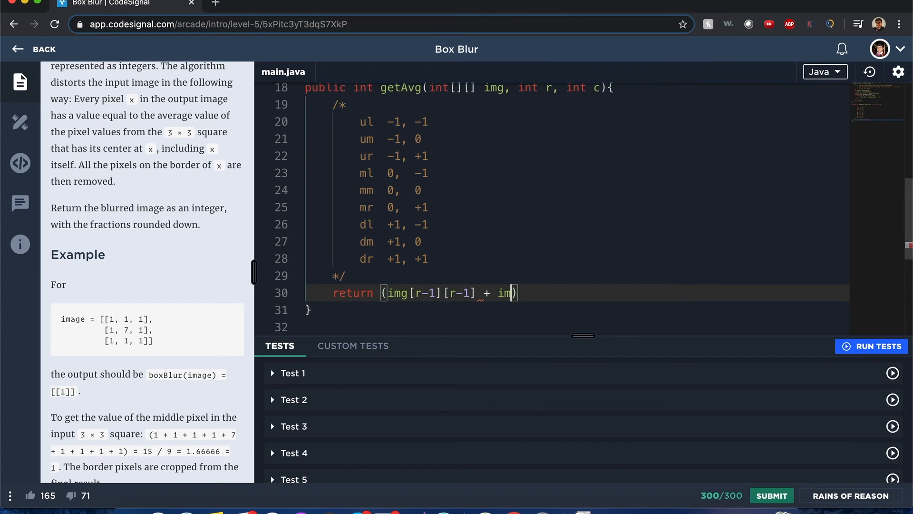
pyautogui.write('[r-1')
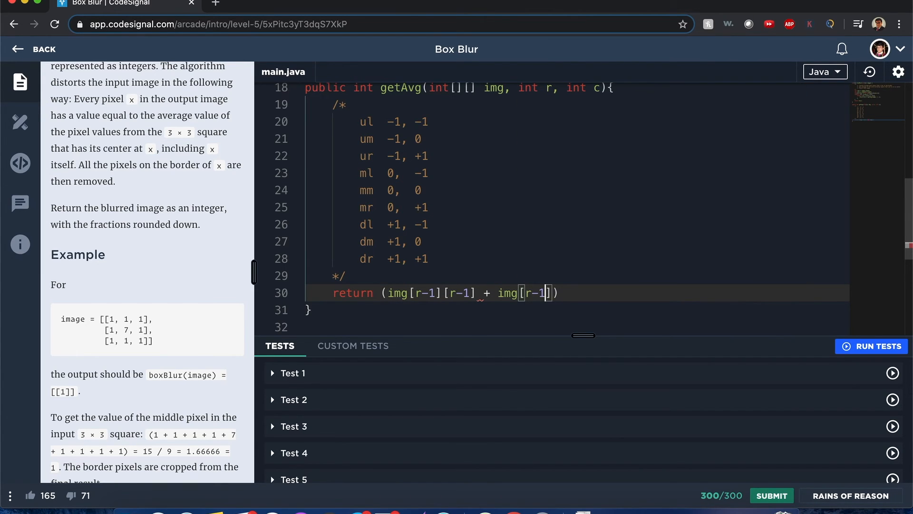
pyautogui.press('Right')
pyautogui.write('[r')
pyautogui.press('Right')
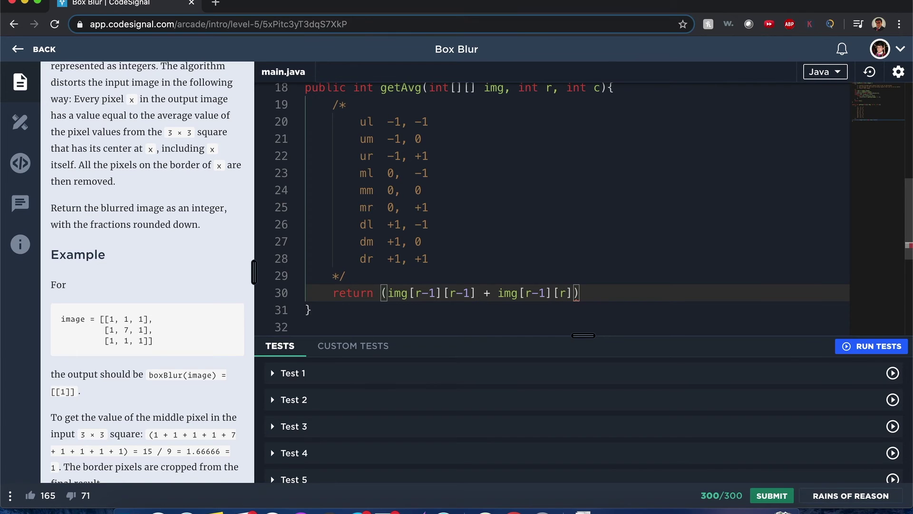
pyautogui.doubleClick(452, 293)
pyautogui.write('c')
pyautogui.doubleClick(563, 292)
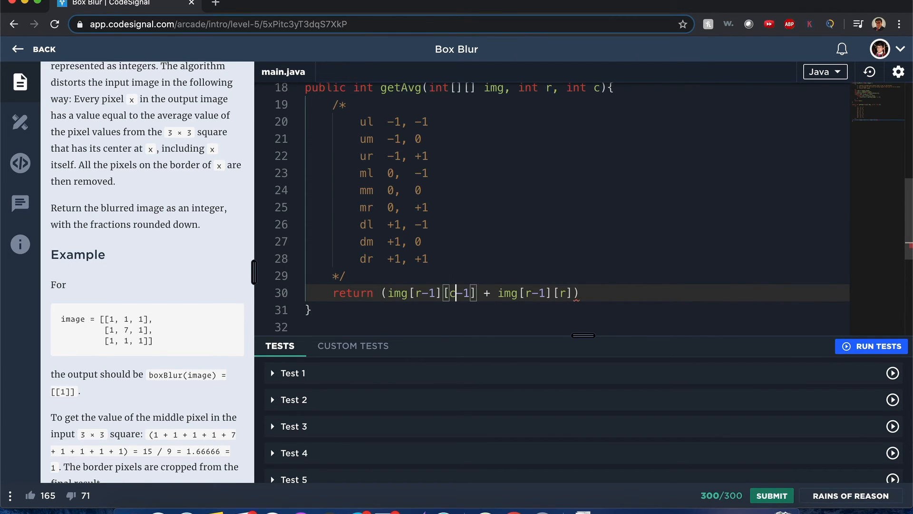
pyautogui.write('c')
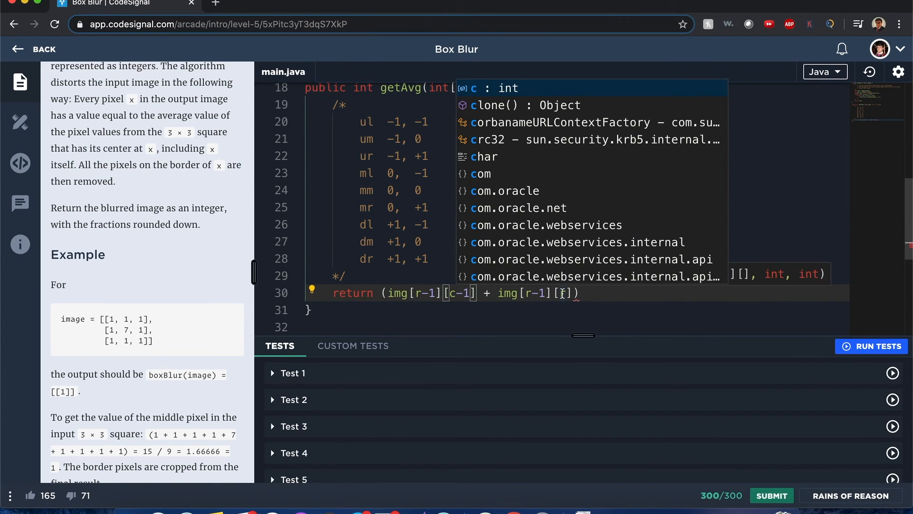
pyautogui.hotkey('ctrl', 'z')
pyautogui.press('BackSpace')
pyautogui.write('c')
pyautogui.press('Right')
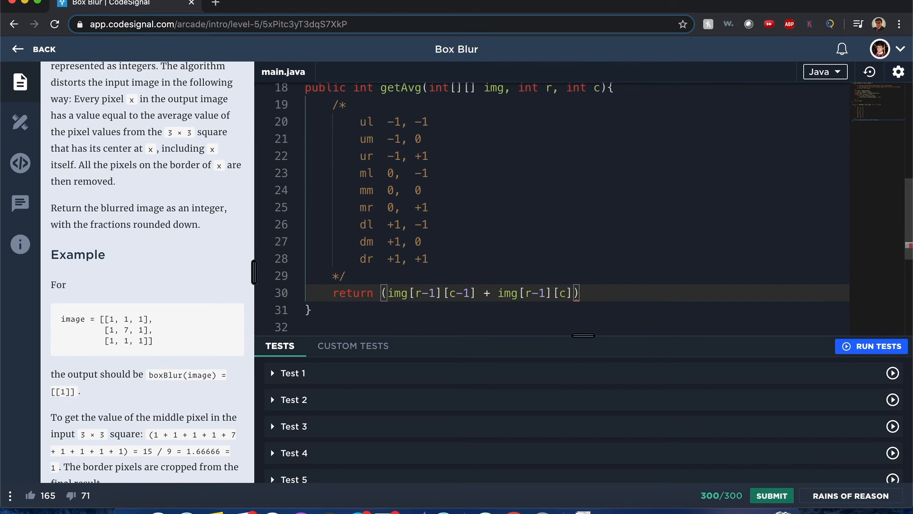
pyautogui.write('+ img[r-1')
pyautogui.press('Right')
pyautogui.write('[c')
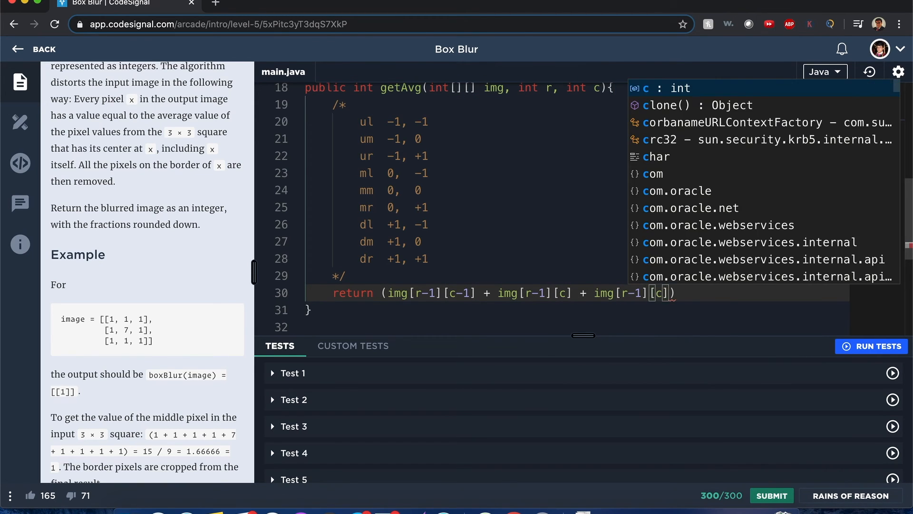
pyautogui.write('+1')
pyautogui.press('Right')
pyautogui.write('+')
pyautogui.press('Return')
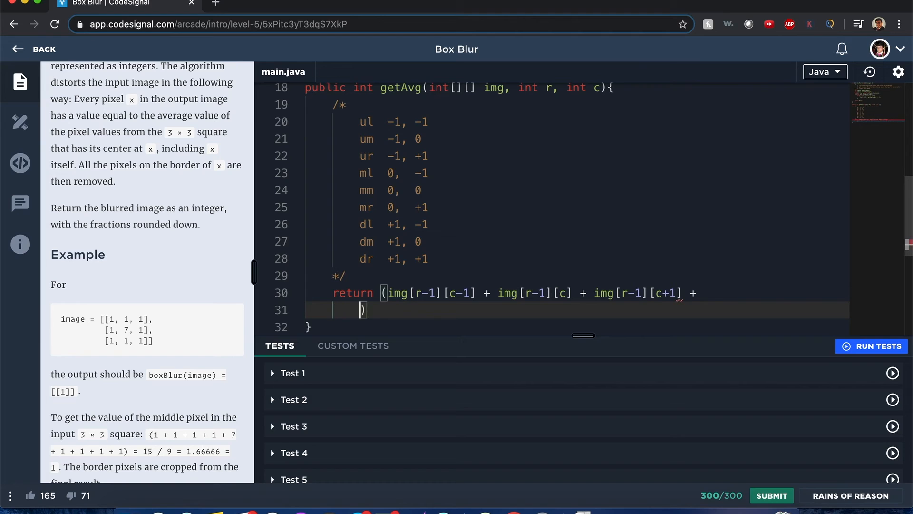
pyautogui.write('/ 8')
pyautogui.press('BackSpace')
pyautogui.write('9;')
# - Add the middle-row terms img[r][c-1], img[r][c], img[r][c+1] on a new line
pyautogui.click(703, 294)
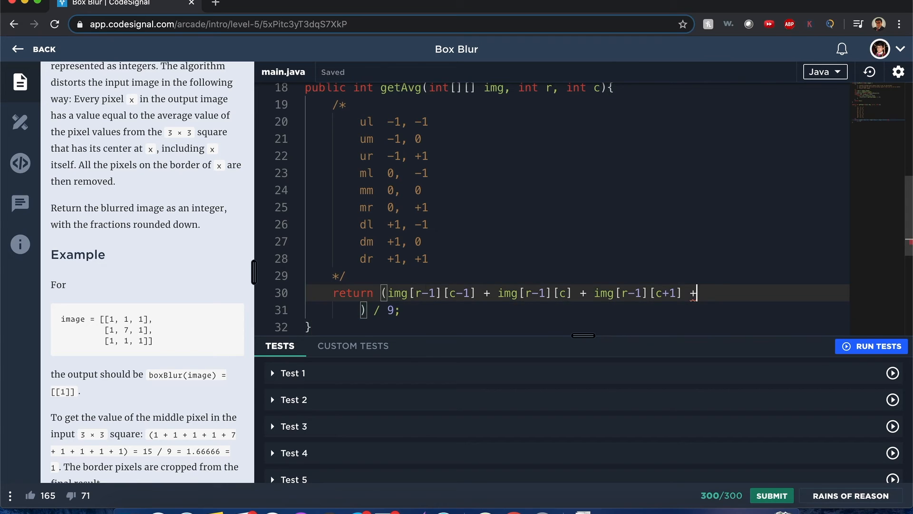
pyautogui.press('Return')
pyautogui.write('img[r')
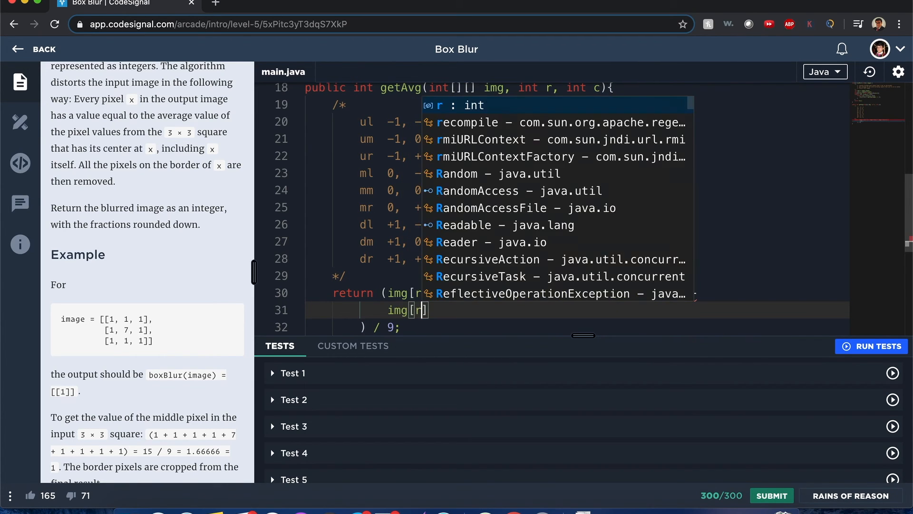
pyautogui.write('][c]+1')
pyautogui.press('BackSpace')
pyautogui.press('BackSpace')
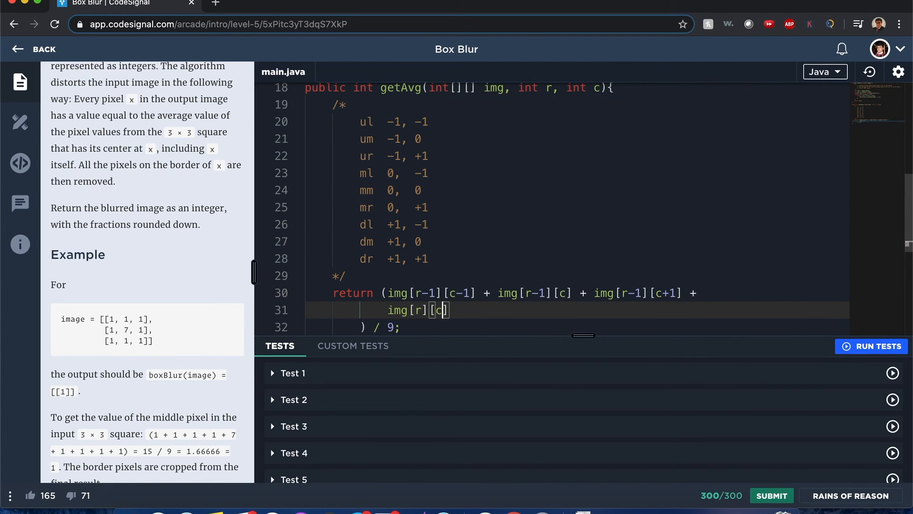
pyautogui.write('-1]')
pyautogui.press('BackSpace')
pyautogui.press('BackSpace')
pyautogui.press('BackSpace')
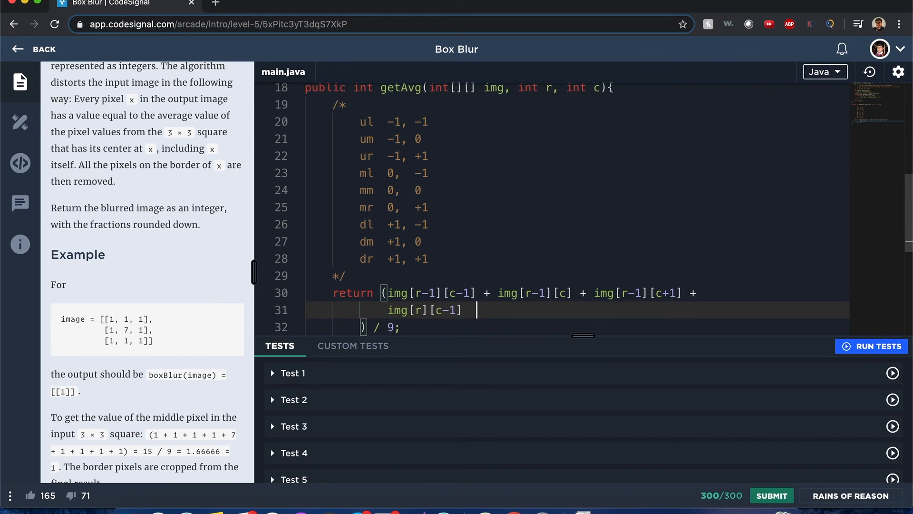
pyautogui.write('+ img[r')
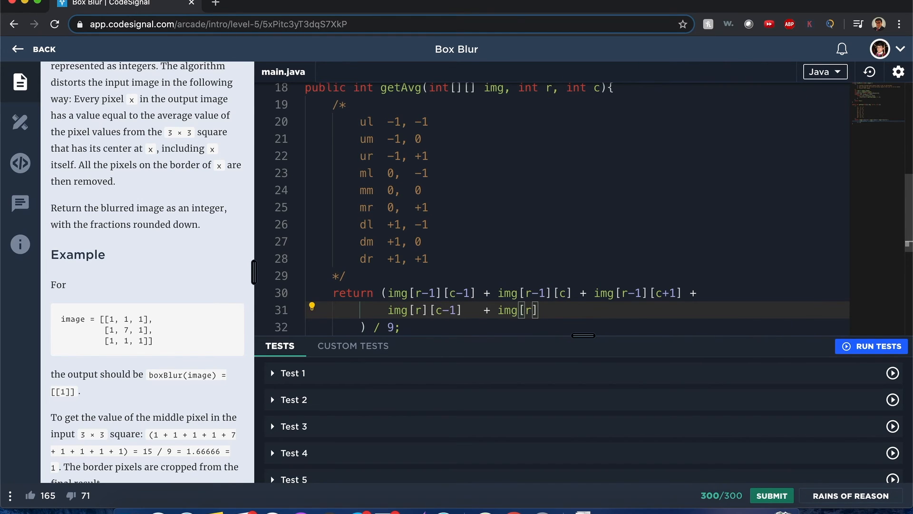
pyautogui.write('][c]   + ')
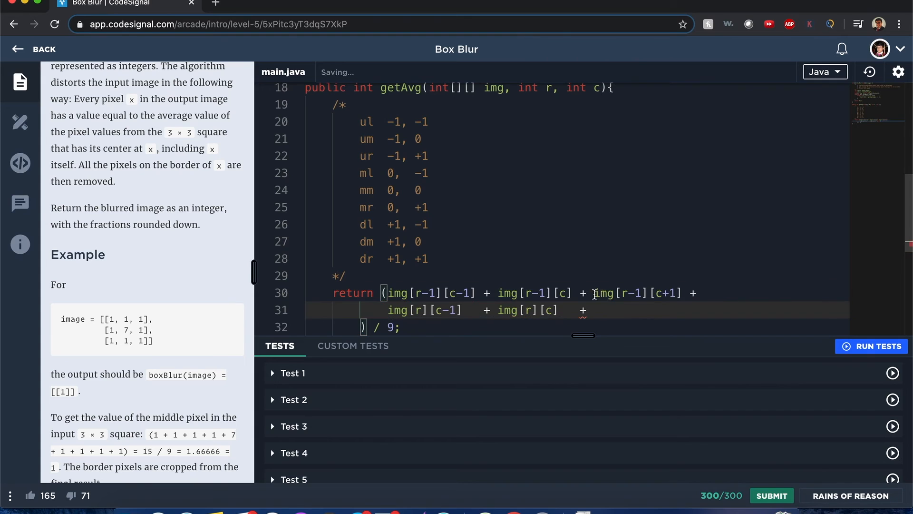
pyautogui.write('   img[r+1][')
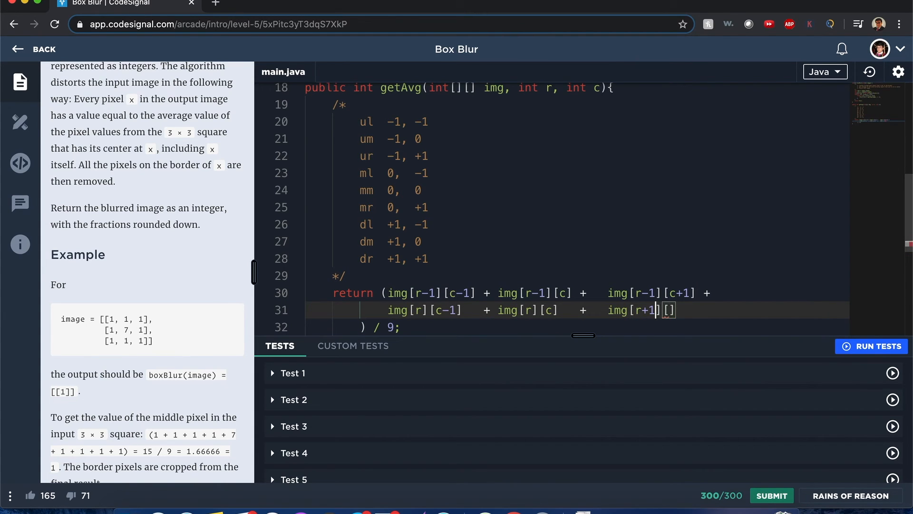
pyautogui.press('BackSpace')
pyautogui.press('BackSpace')
pyautogui.press('Right')
pyautogui.press('Right')
pyautogui.write('c+1')
pyautogui.press('End')
pyautogui.write('+')
pyautogui.press('Return')
pyautogui.write('img[r')
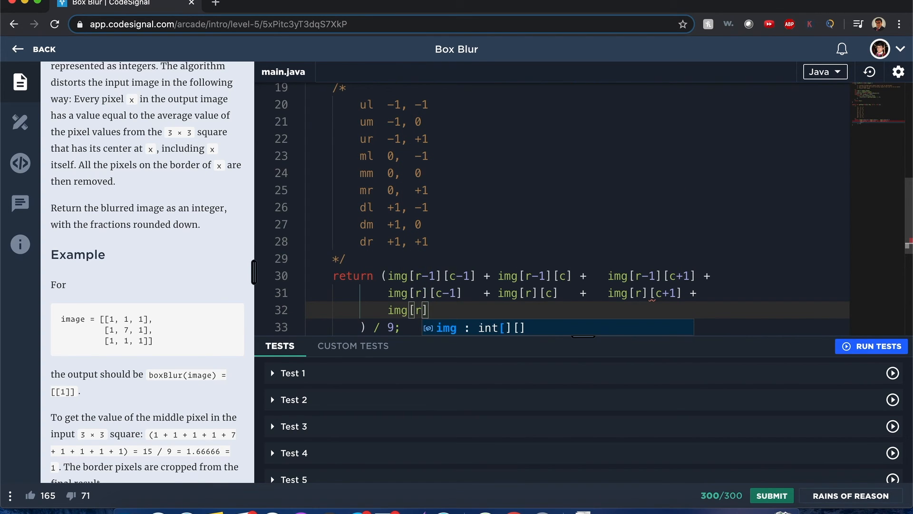
pyautogui.write('+1')
# - Add the bottom-row terms img[r+1][c-1..c+1] so getAvg returns the nine-pixel sum divided by 9
pyautogui.press('Right')
pyautogui.write('[')
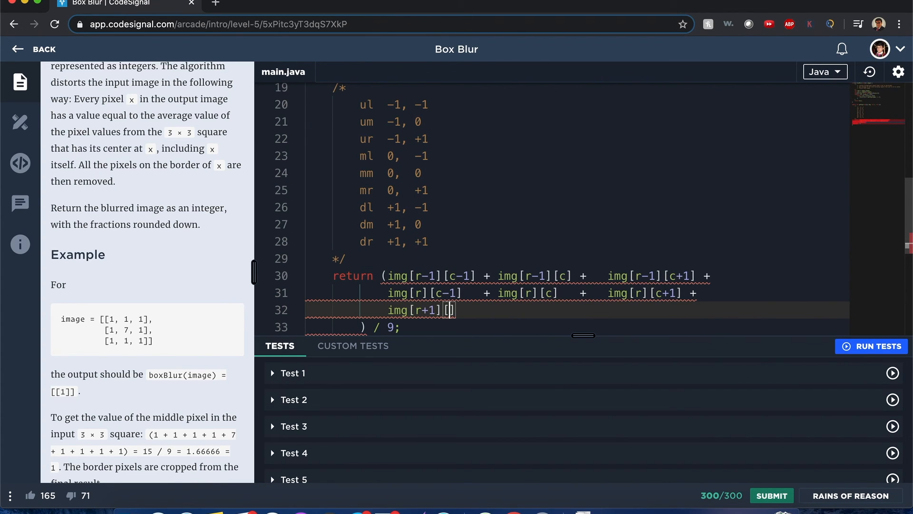
pyautogui.write('c-1')
pyautogui.press('Right')
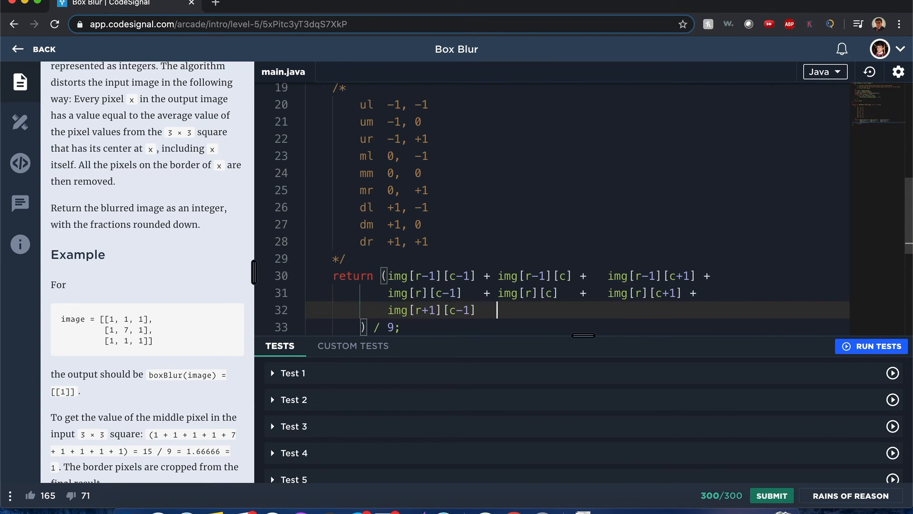
pyautogui.write('+ img[r+1')
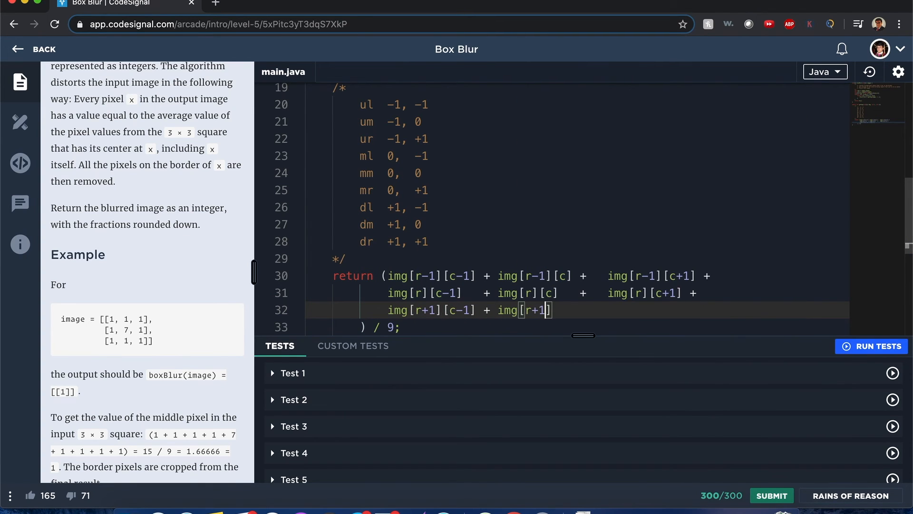
pyautogui.press('Right')
pyautogui.write('[c')
pyautogui.press('Right')
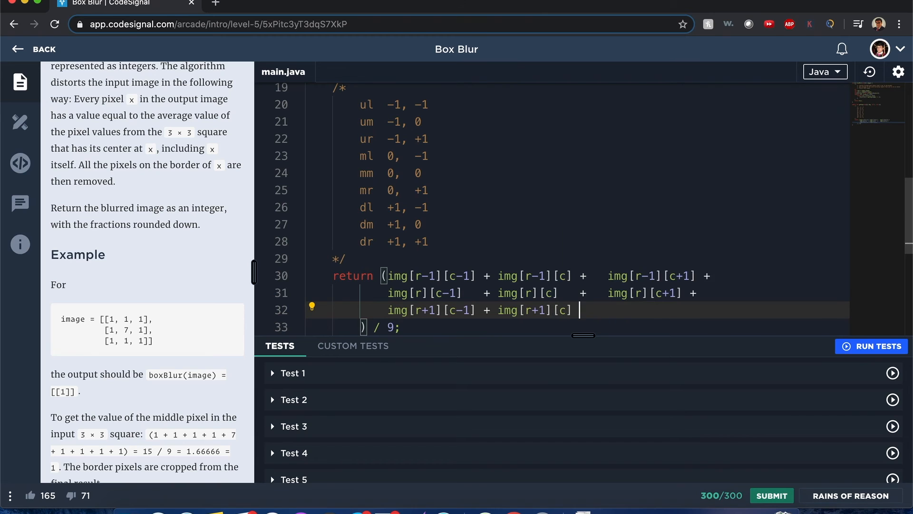
pyautogui.write('+      img[r')
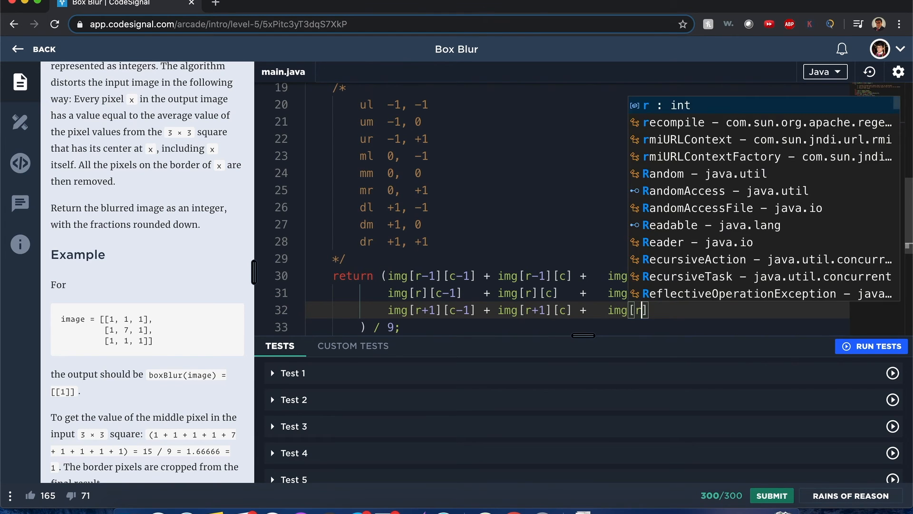
pyautogui.write('+1')
pyautogui.press('Right')
pyautogui.write('[c+1')
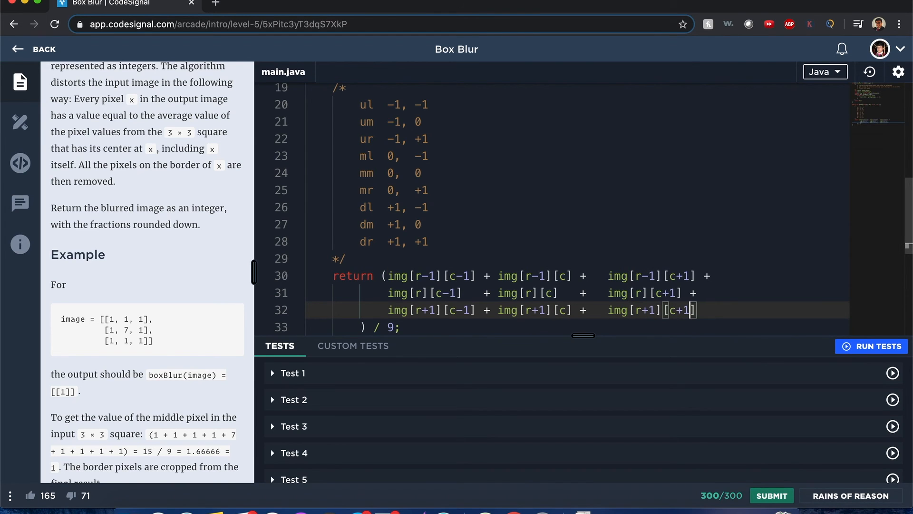
pyautogui.scroll(-3, 570, 214)
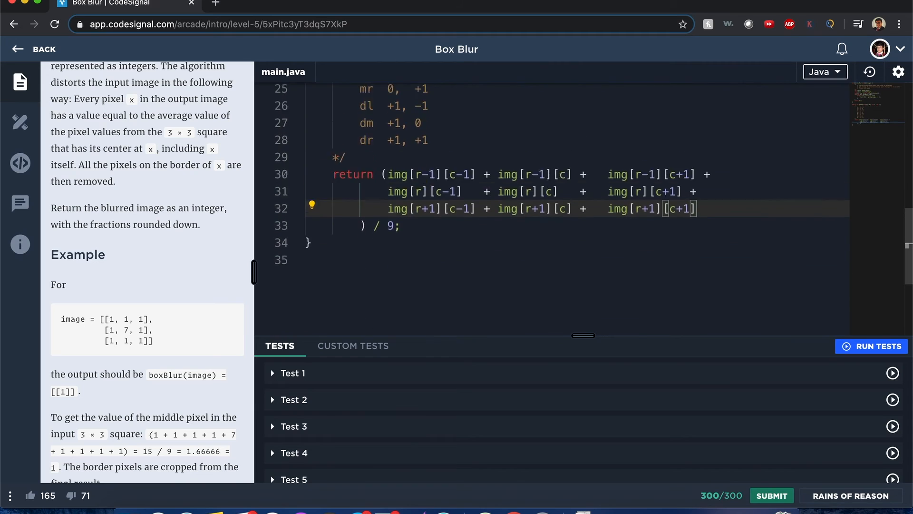
pyautogui.scroll(5, 572, 214)
pyautogui.scroll(4, 596, 184)
# - After the execution error, store averages at blur[r-1][c-1] and rerun the sample tests for 6/6
pyautogui.hotkey('ctrl', 'Return')
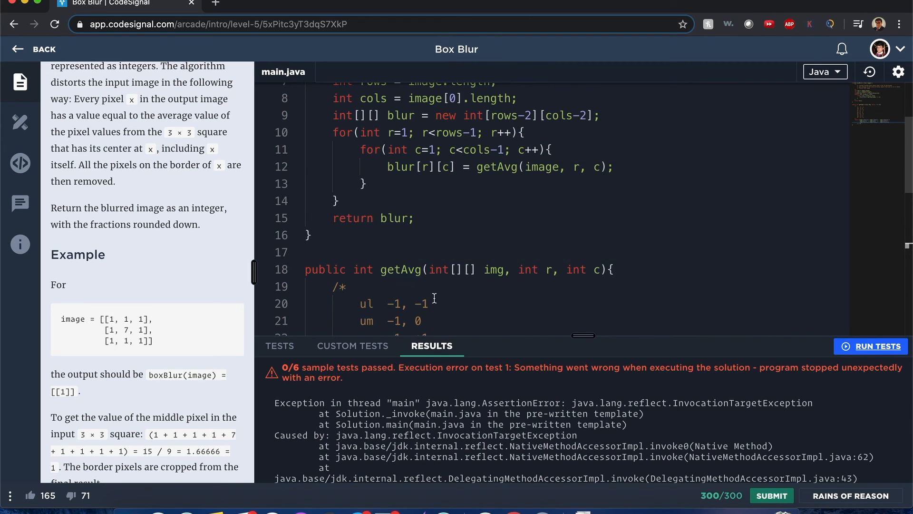
pyautogui.scroll(-3, 434, 299)
pyautogui.scroll(1, 448, 200)
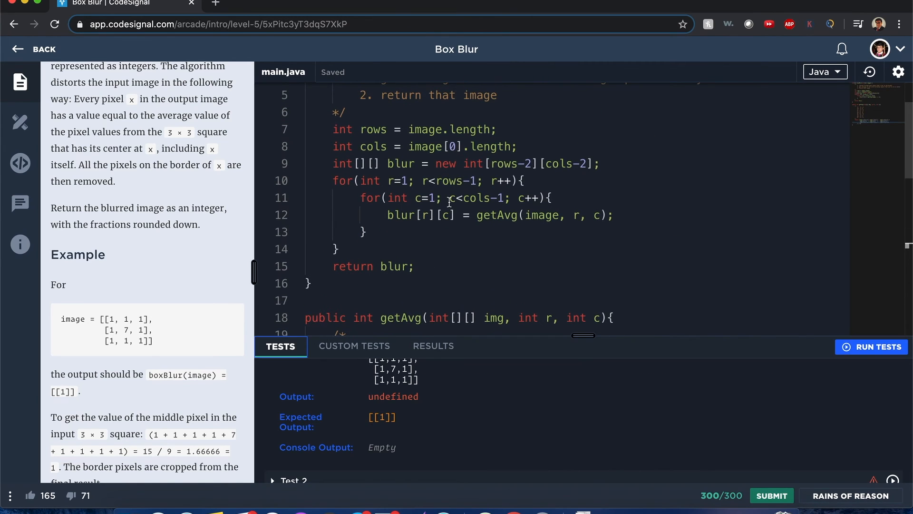
pyautogui.click(428, 214)
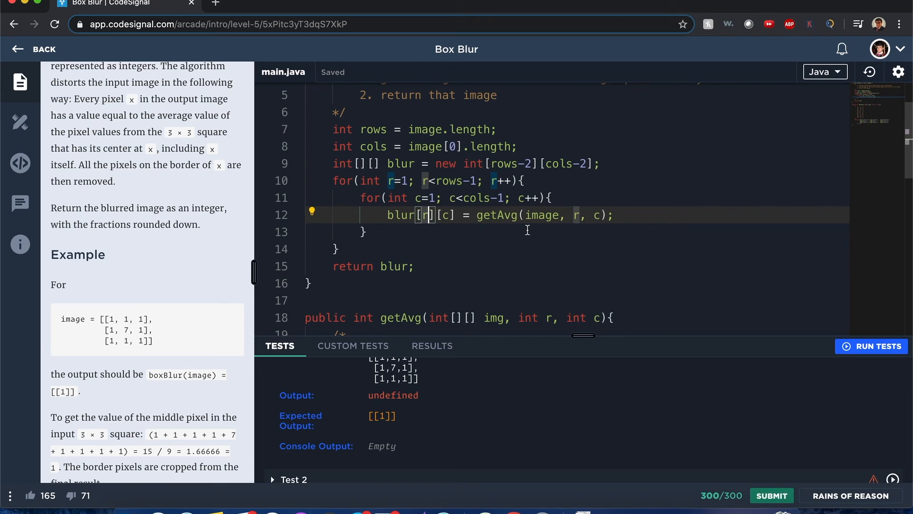
pyautogui.moveTo(401, 215)
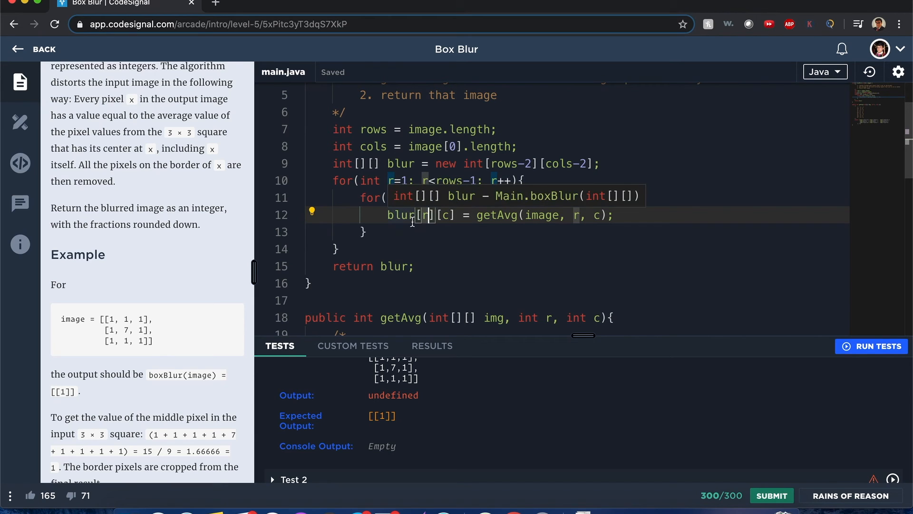
pyautogui.click(413, 216)
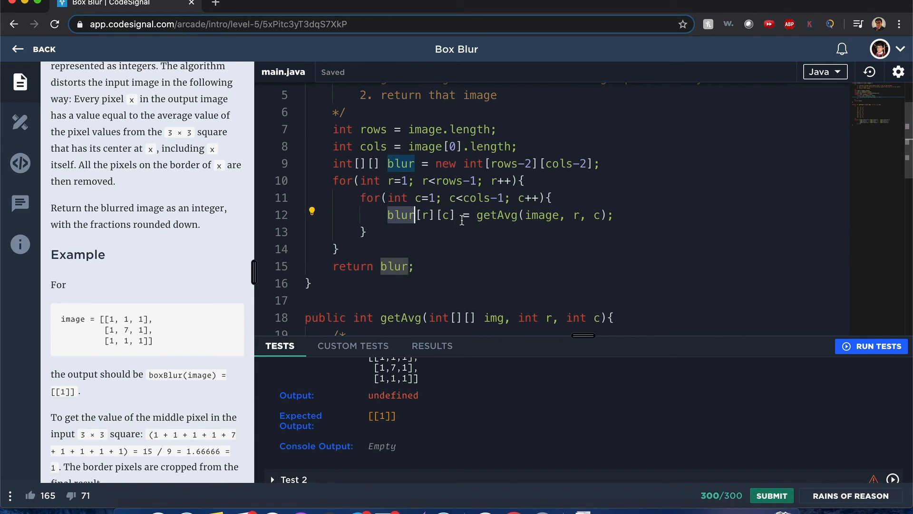
pyautogui.click(426, 215)
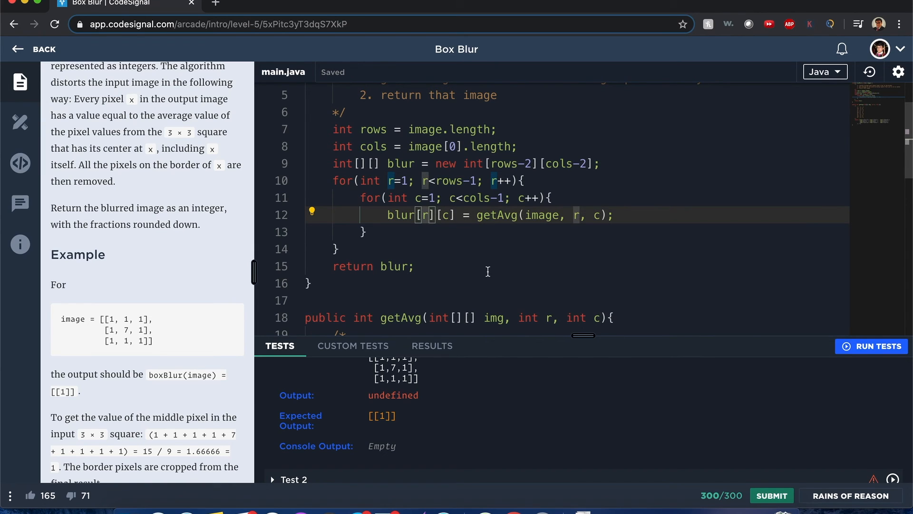
pyautogui.write('-1')
pyautogui.click(477, 217)
pyautogui.write('-1')
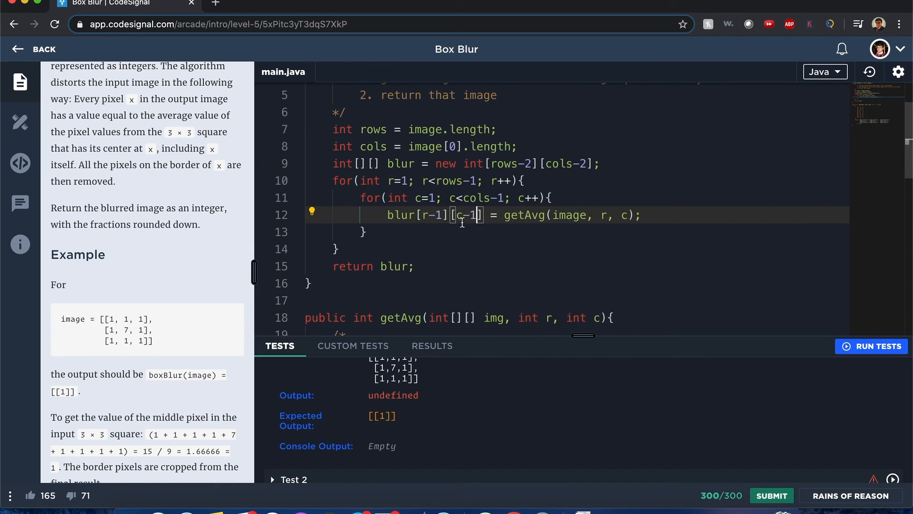
pyautogui.click(426, 216)
pyautogui.doubleClick(433, 215)
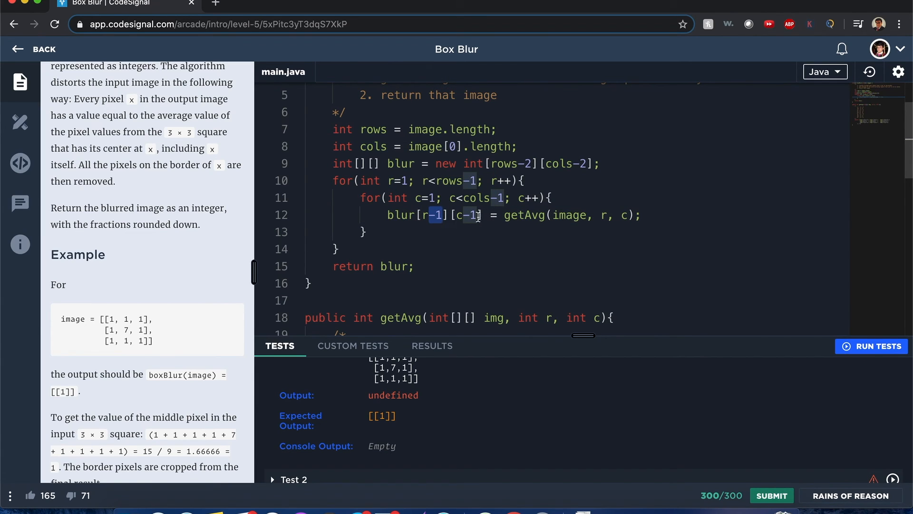
pyautogui.doubleClick(587, 214)
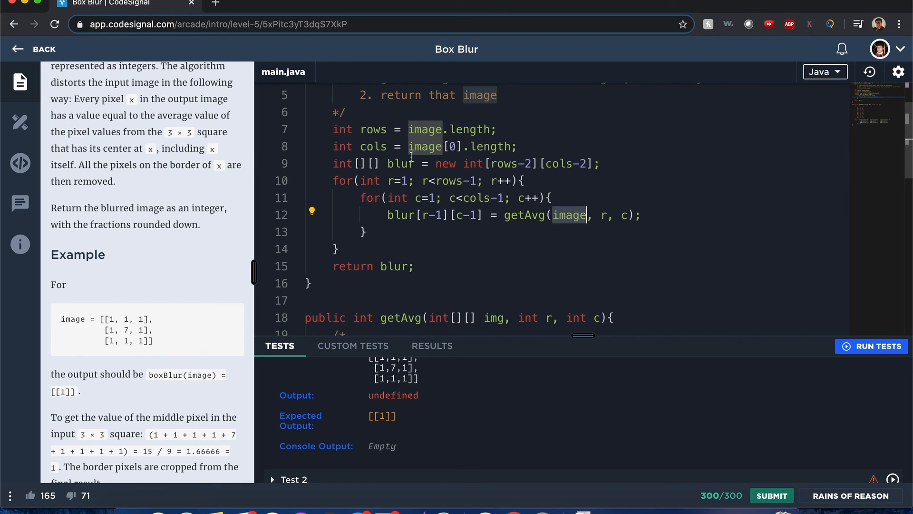
pyautogui.scroll(3, 411, 156)
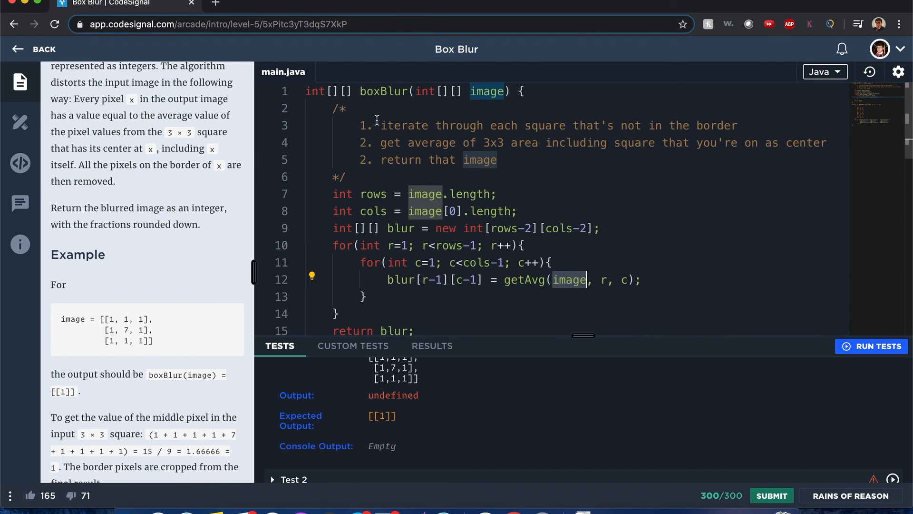
pyautogui.click(870, 346)
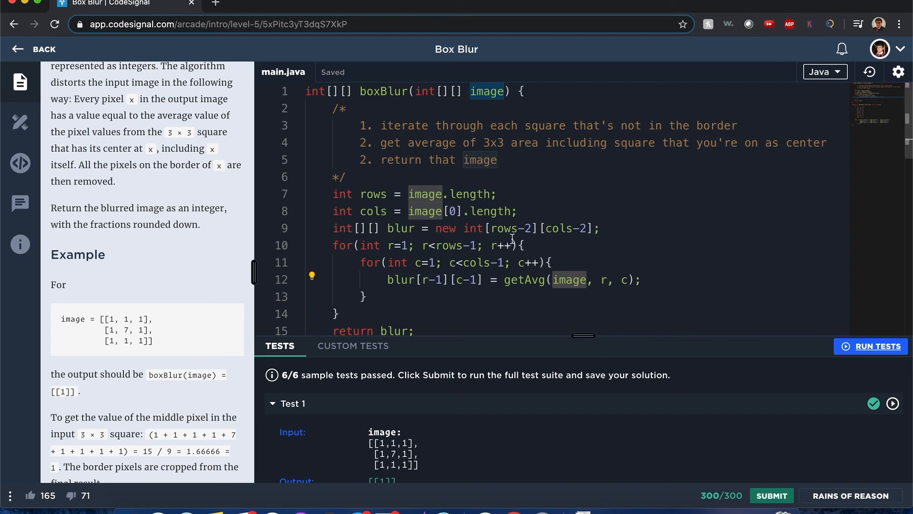
pyautogui.scroll(-3, 512, 239)
pyautogui.scroll(3, 512, 239)
# - Review the getAvg signature, the r-1 and c-1 indices and the returned blur array without editing
pyautogui.doubleClick(394, 262)
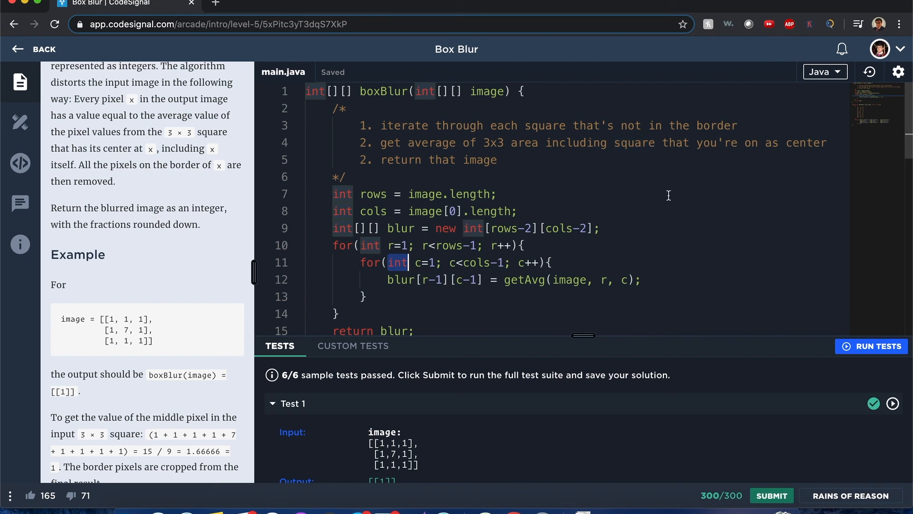
pyautogui.scroll(-5, 507, 261)
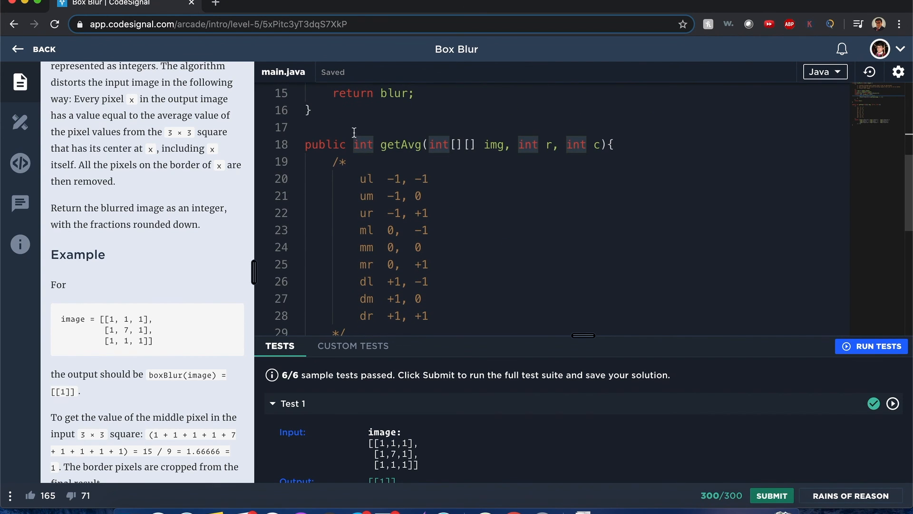
pyautogui.moveTo(354, 144); pyautogui.dragTo(608, 144)
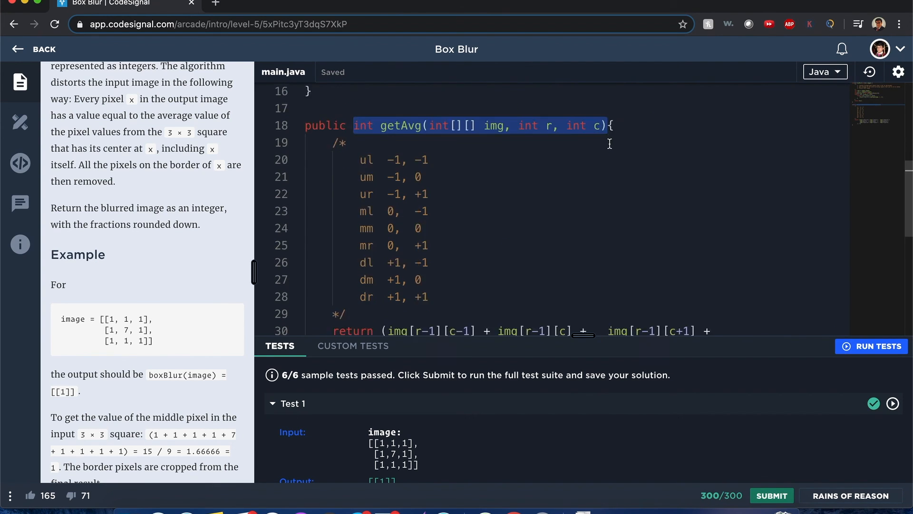
pyautogui.scroll(-5, 608, 145)
pyautogui.scroll(5, 392, 142)
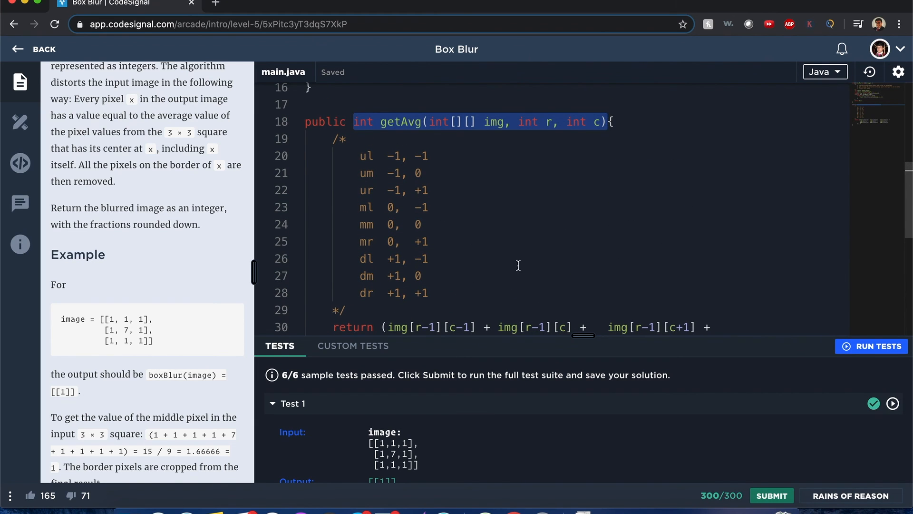
pyautogui.click(433, 224)
pyautogui.moveTo(428, 224); pyautogui.dragTo(356, 224)
pyautogui.scroll(8, 354, 228)
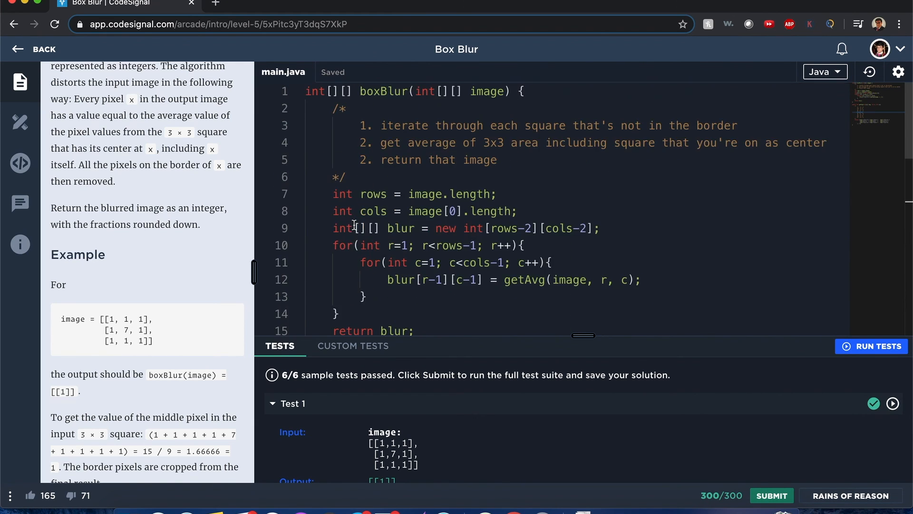
pyautogui.scroll(-5, 417, 278)
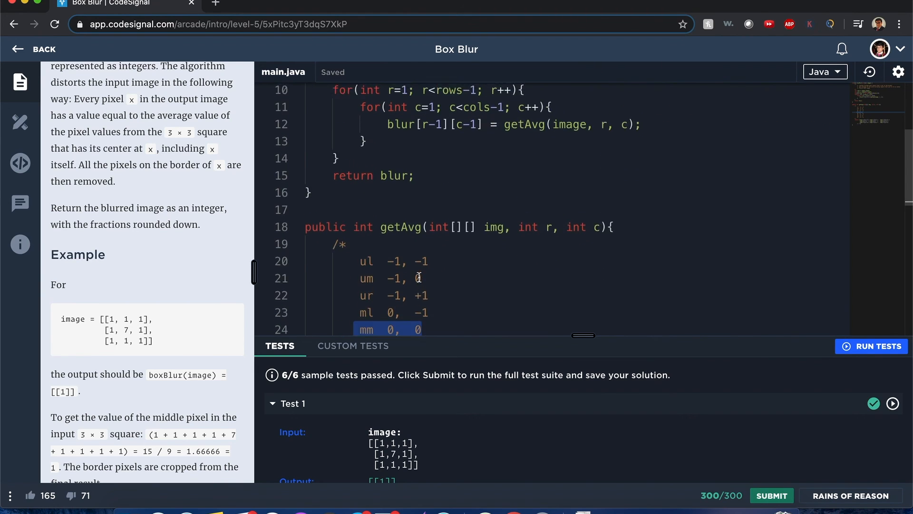
pyautogui.scroll(2, 428, 214)
pyautogui.click(440, 170)
pyautogui.moveTo(444, 169); pyautogui.dragTo(422, 169)
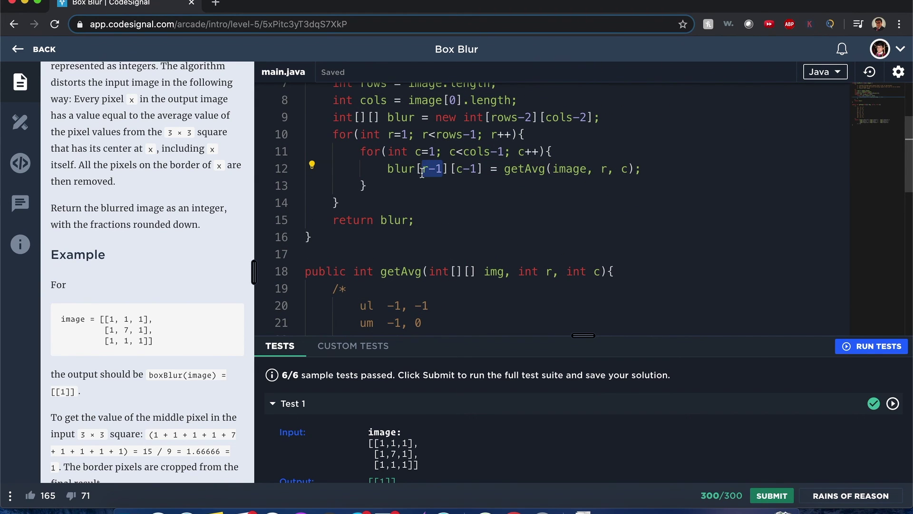
pyautogui.scroll(2, 421, 171)
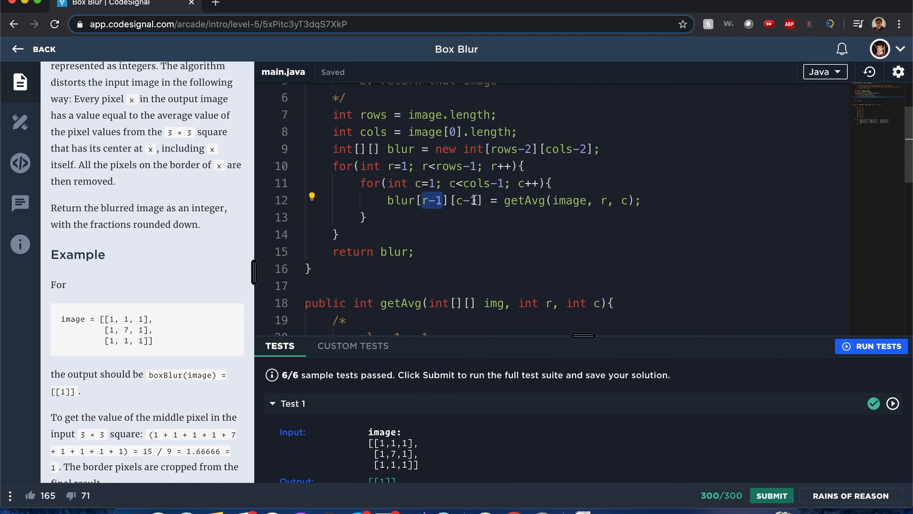
pyautogui.moveTo(475, 200); pyautogui.dragTo(455, 199)
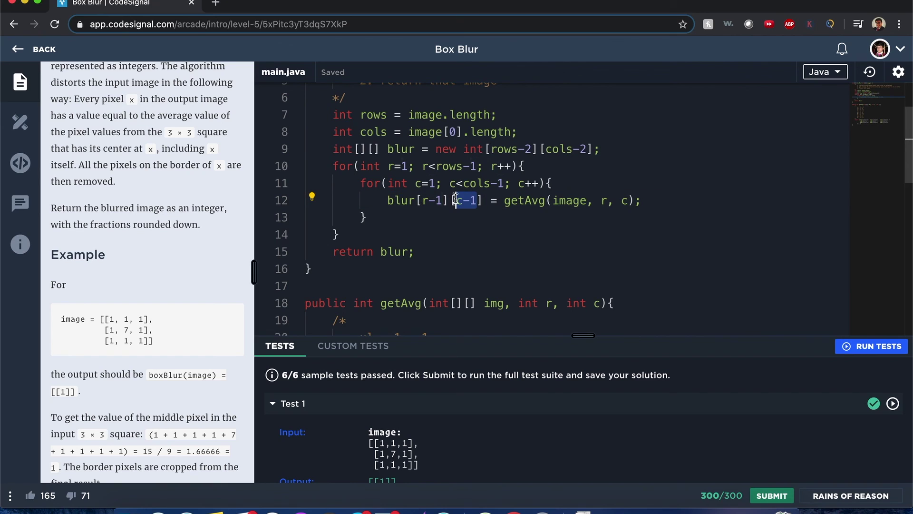
pyautogui.doubleClick(404, 201)
pyautogui.click(404, 201)
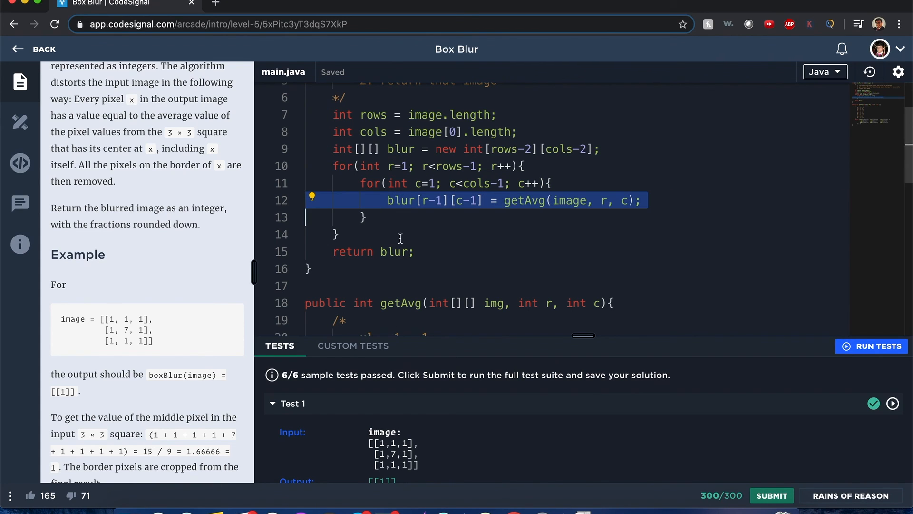
pyautogui.click(392, 251)
pyautogui.doubleClick(392, 252)
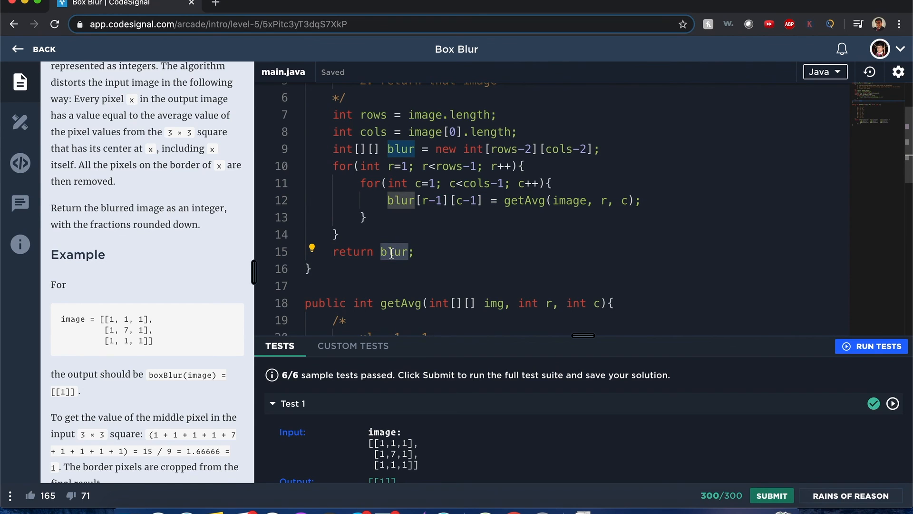
pyautogui.scroll(-3, 615, 306)
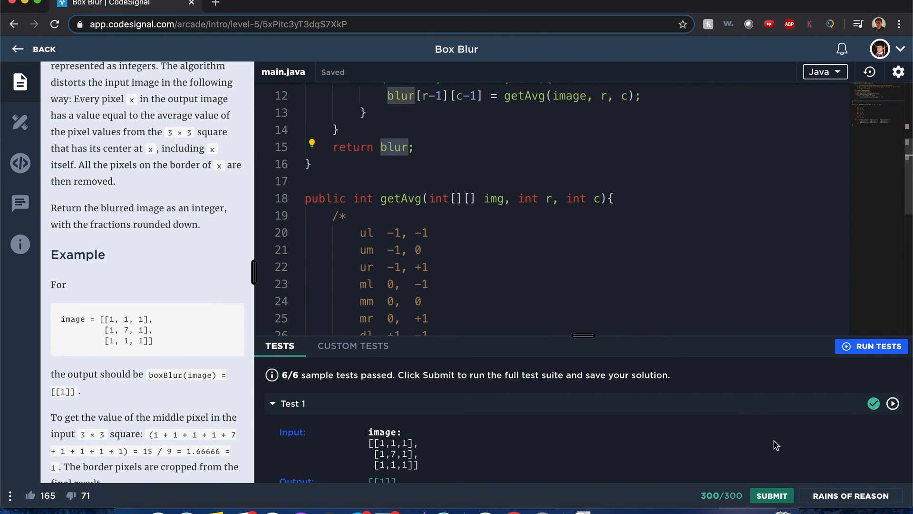
# - Submit the Box Blur solution for the full 12-test suite
pyautogui.click(771, 495)
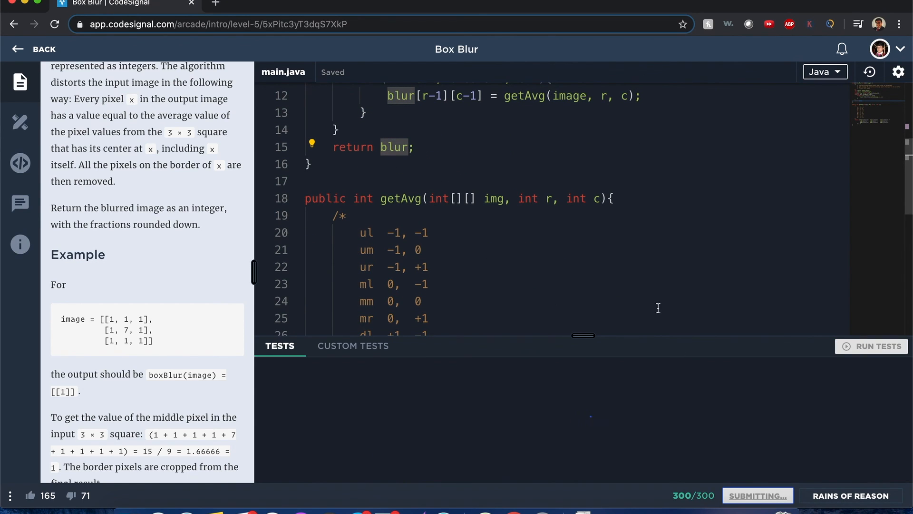